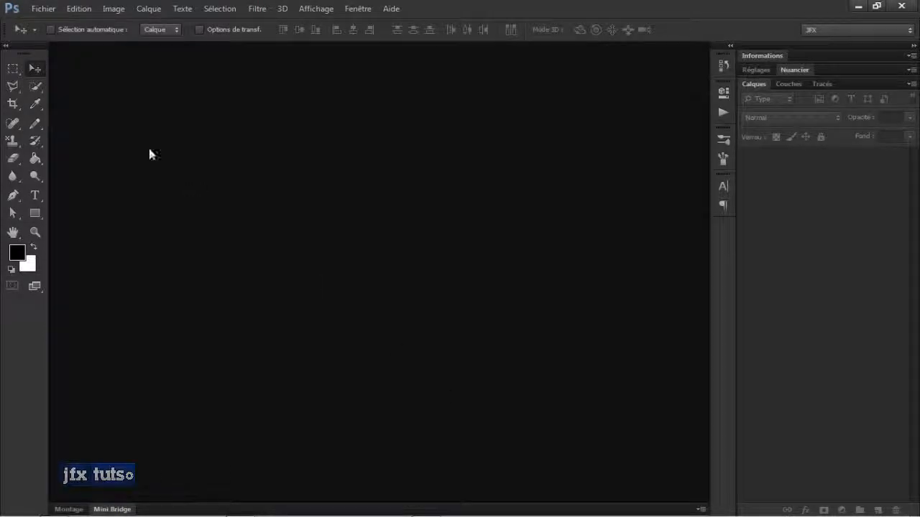
Step: Browse for a file to open, going up from the Calendar Icon folder to Mes images and into the PHOTOGRAPHS folder
left_click(43, 10)
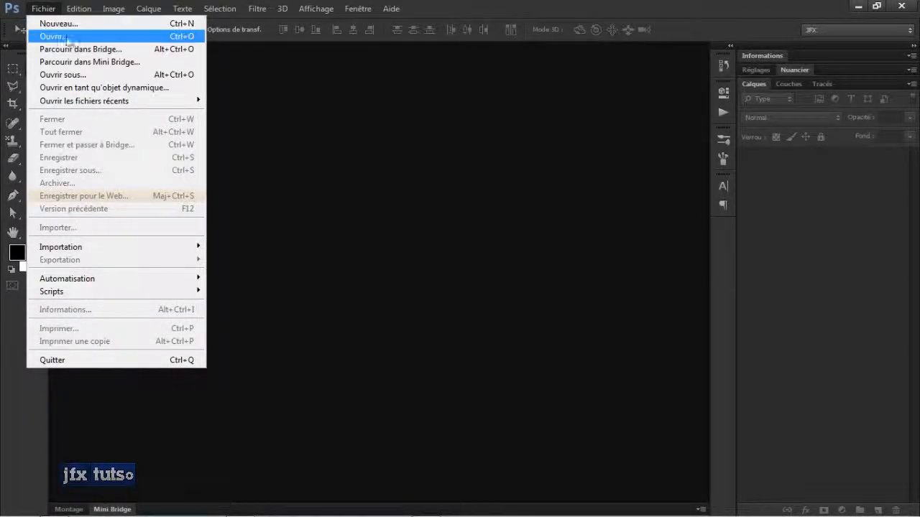
left_click(184, 36)
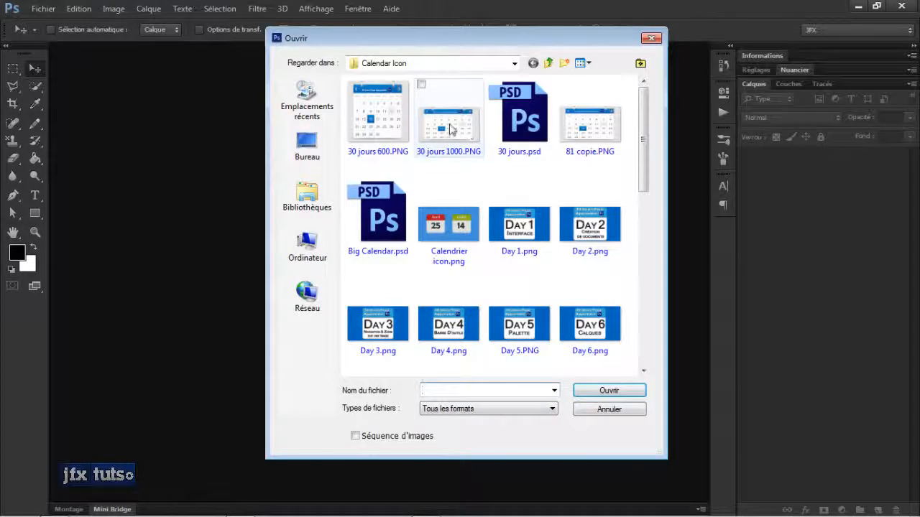
left_click(548, 62)
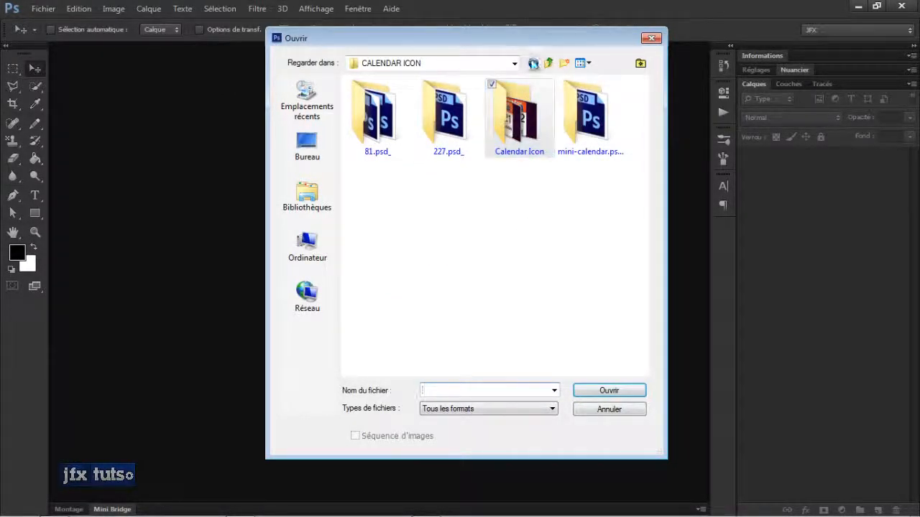
left_click(548, 64)
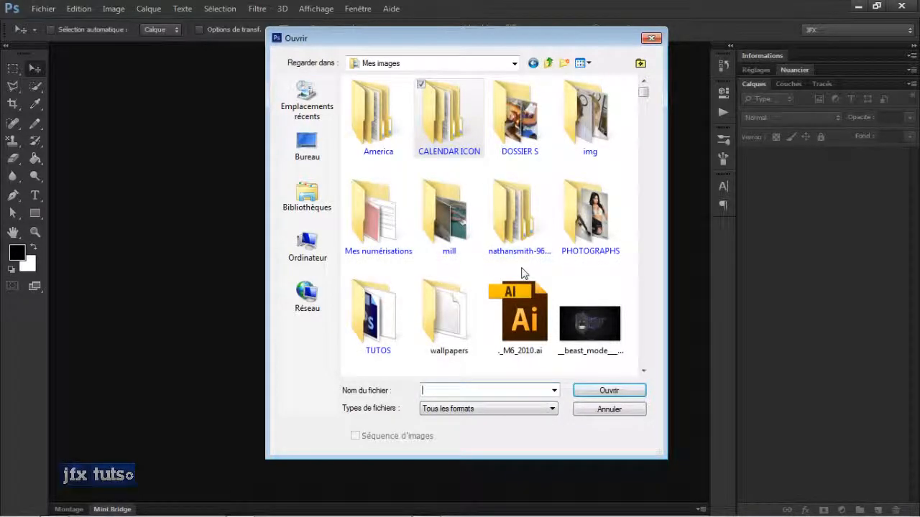
double_click(594, 250)
Step: Open MakeUp-Preview.jpg together with the full-length photo of the model in the pink top and red heels
scroll(583, 261, "down", 5)
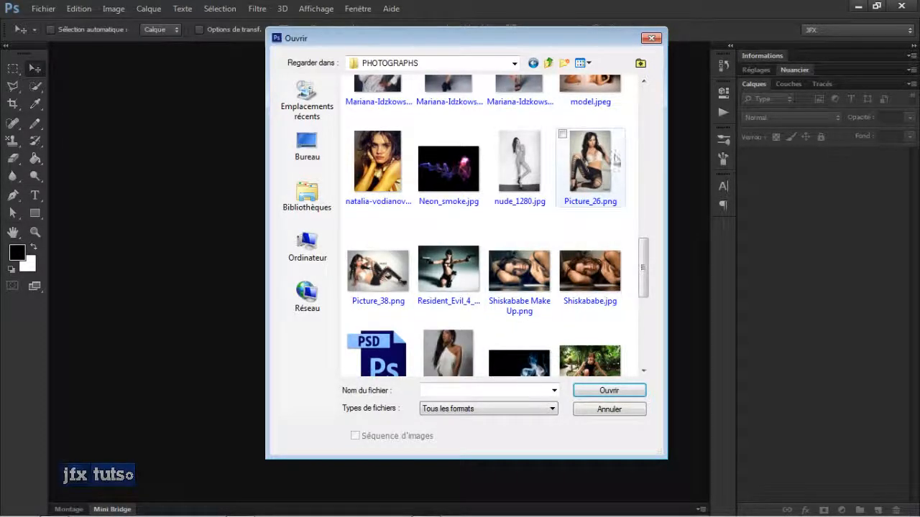
scroll(612, 199, "down", 5)
scroll(613, 199, "up", 2)
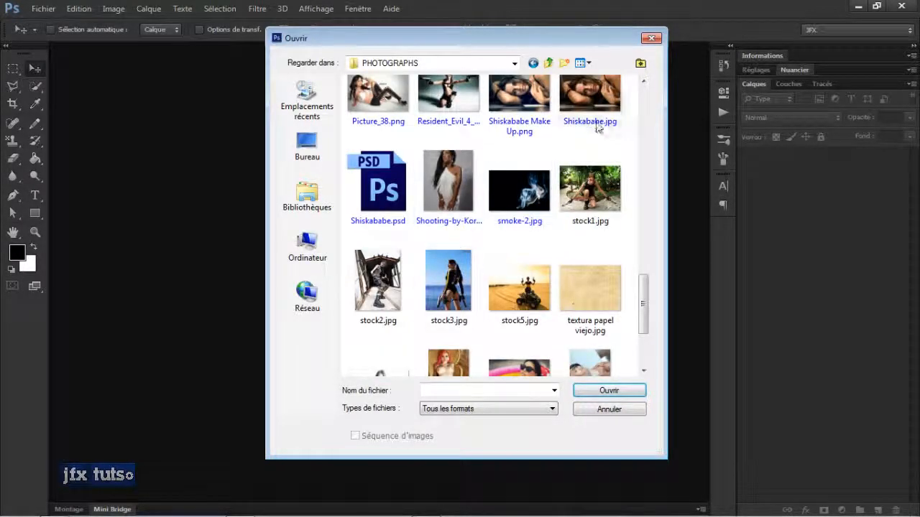
scroll(614, 197, "up", 3)
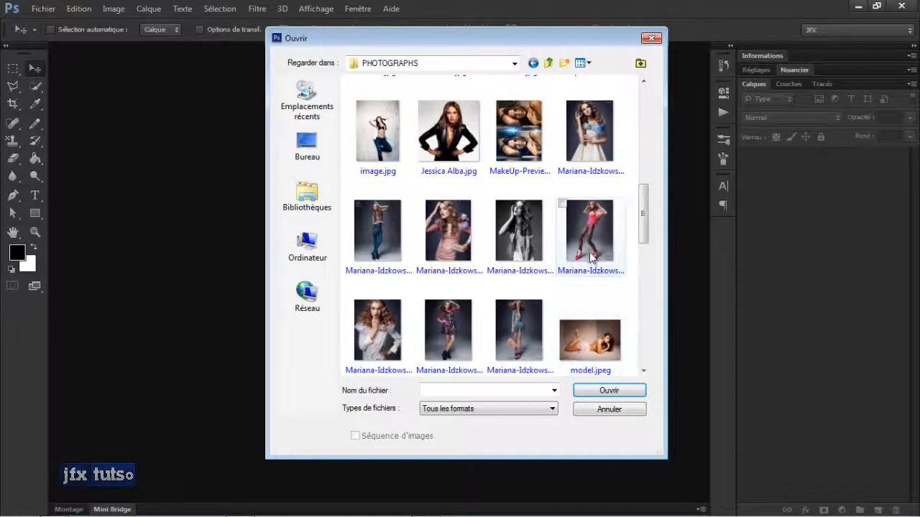
left_click(589, 230)
left_click(511, 133)
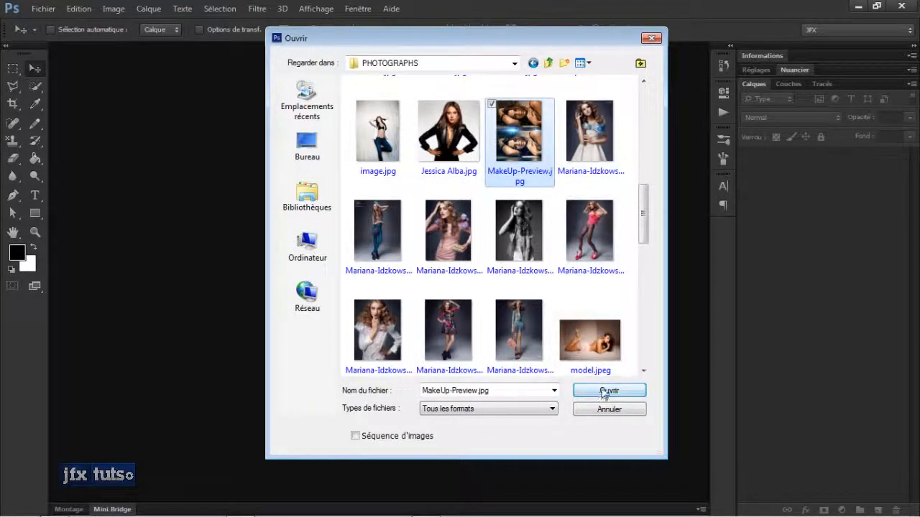
left_click(564, 205)
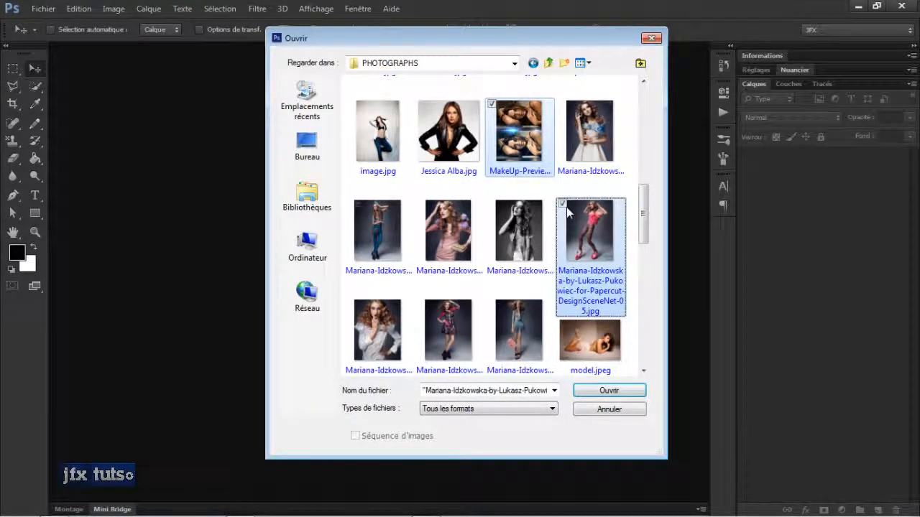
left_click(609, 391)
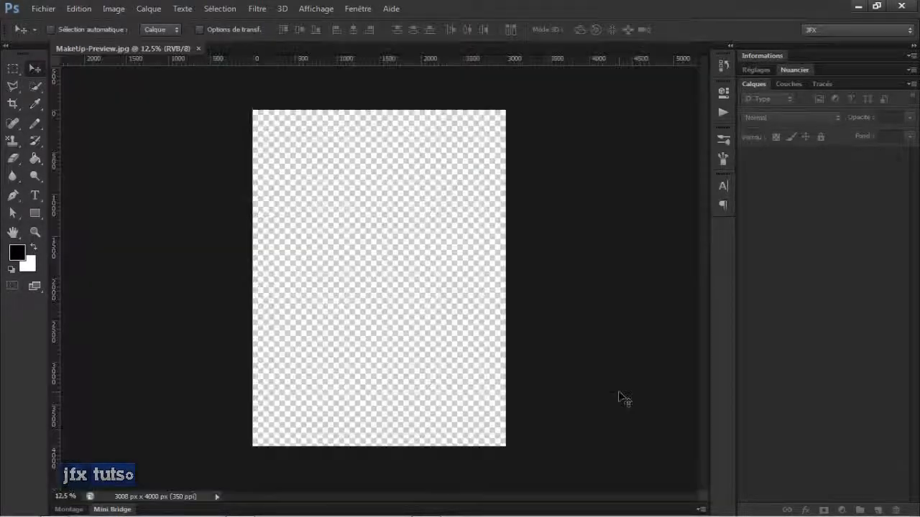
key("ctrl+0")
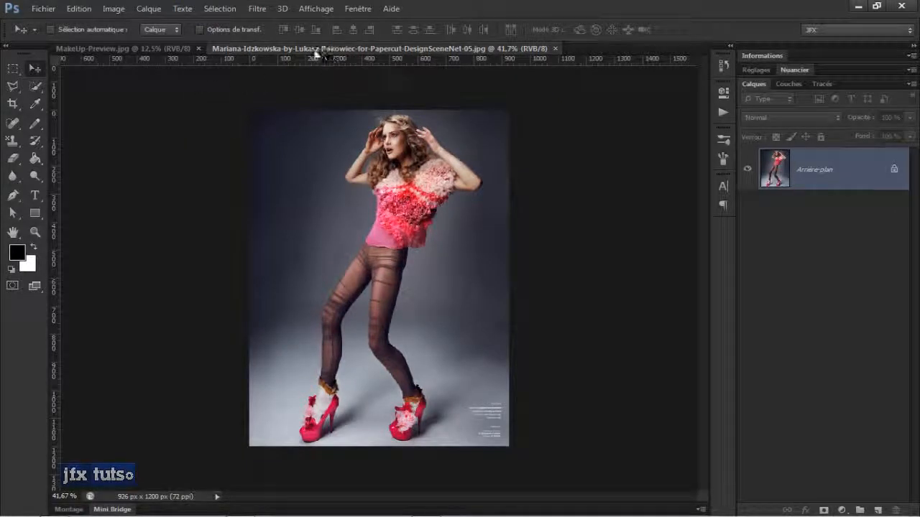
Step: Switch back and forth between the two open photos and close both documents
left_click(131, 49)
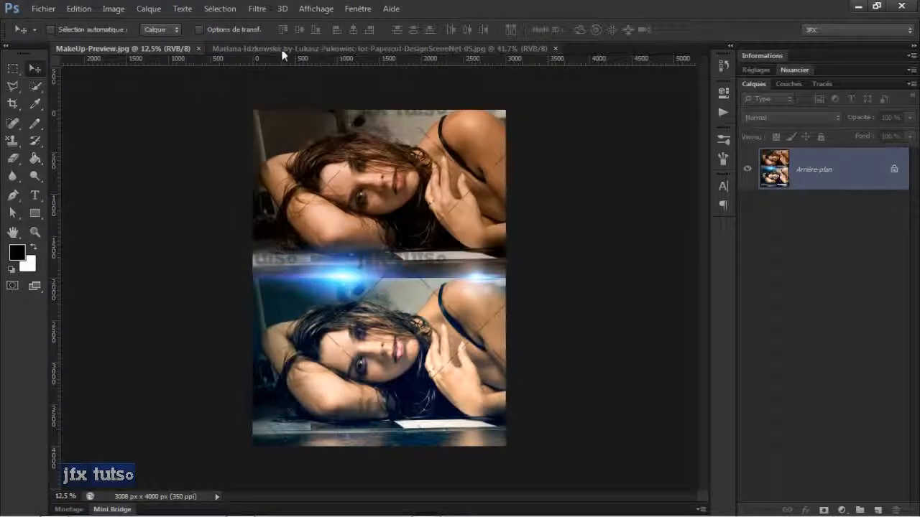
left_click(294, 50)
left_click(106, 51)
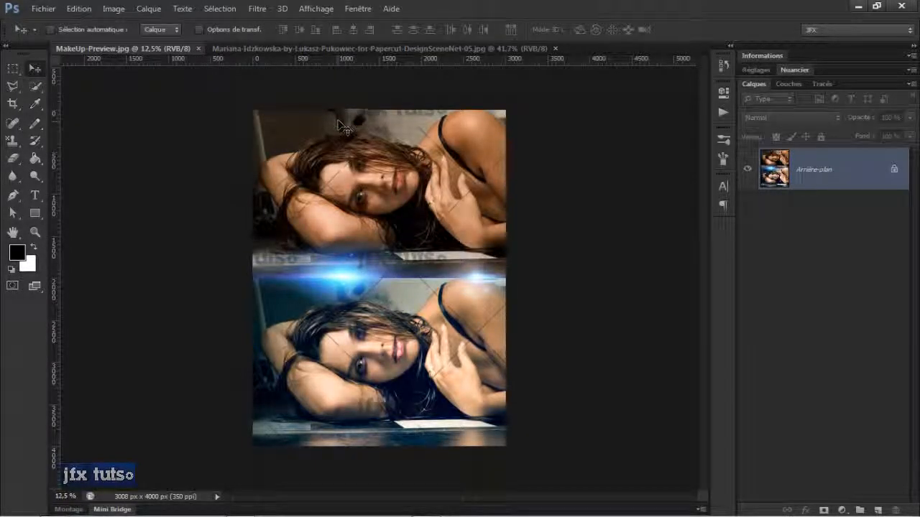
key("ctrl+w")
key("ctrl+w")
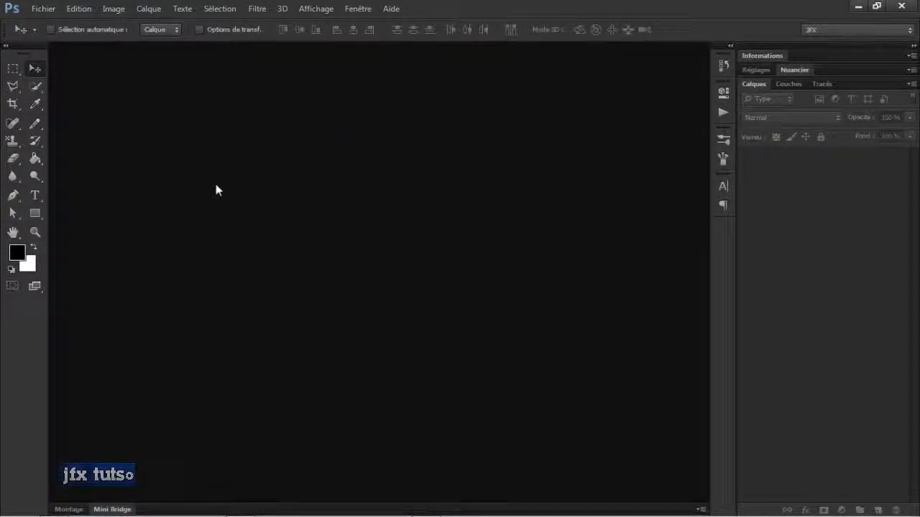
Step: Open 1.jpg from the list of recently used files
left_click(45, 9)
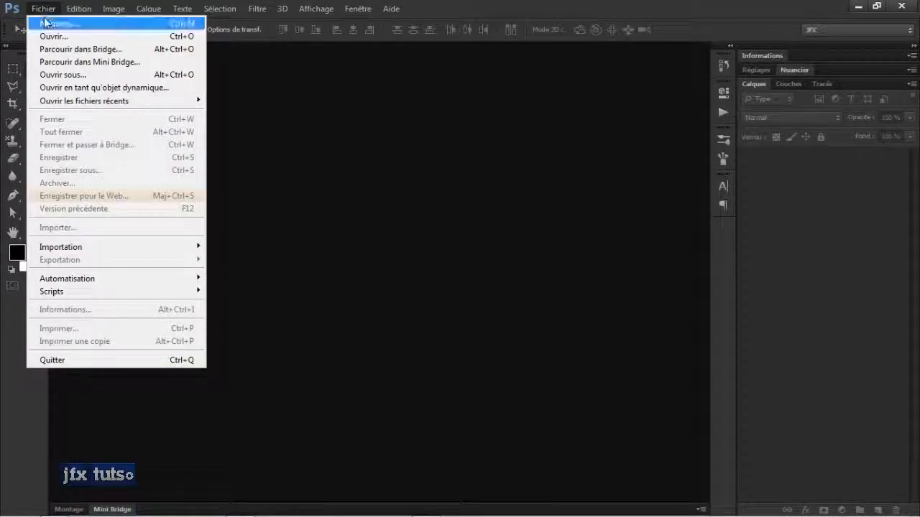
mouse_move(65, 104)
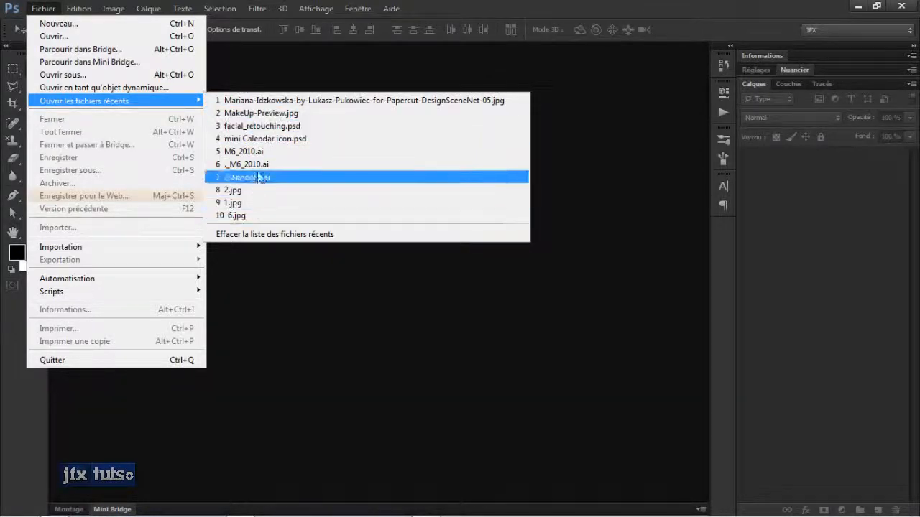
left_click(249, 207)
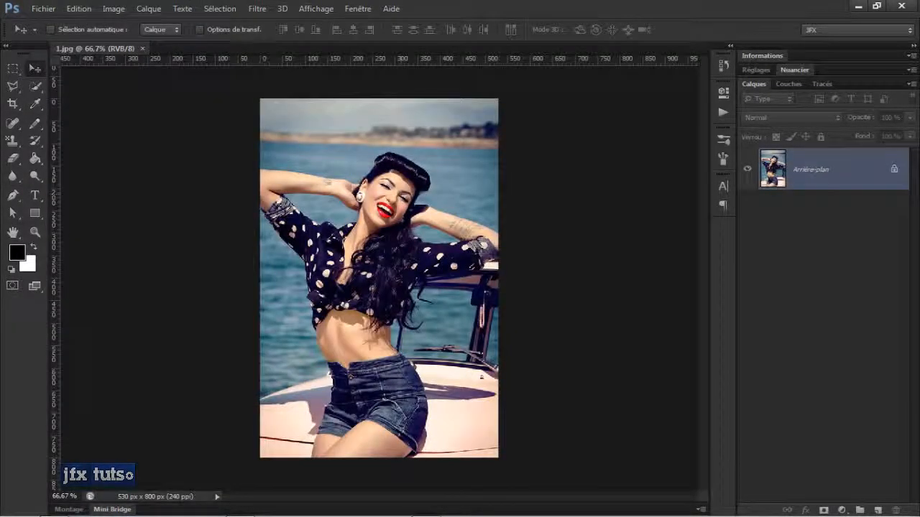
scroll(406, 253, "up", 3)
scroll(406, 253, "down", 2)
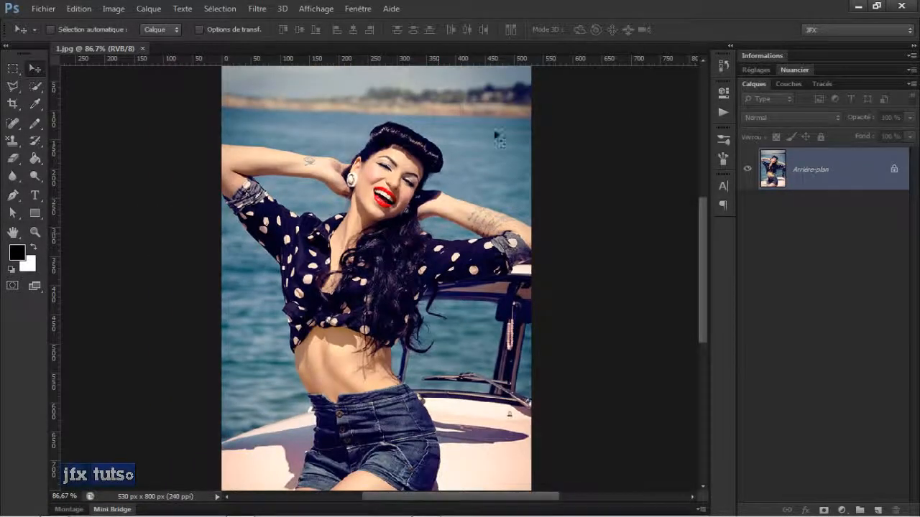
Step: Review the list of recently used files and close the 1.jpg document
left_click(47, 10)
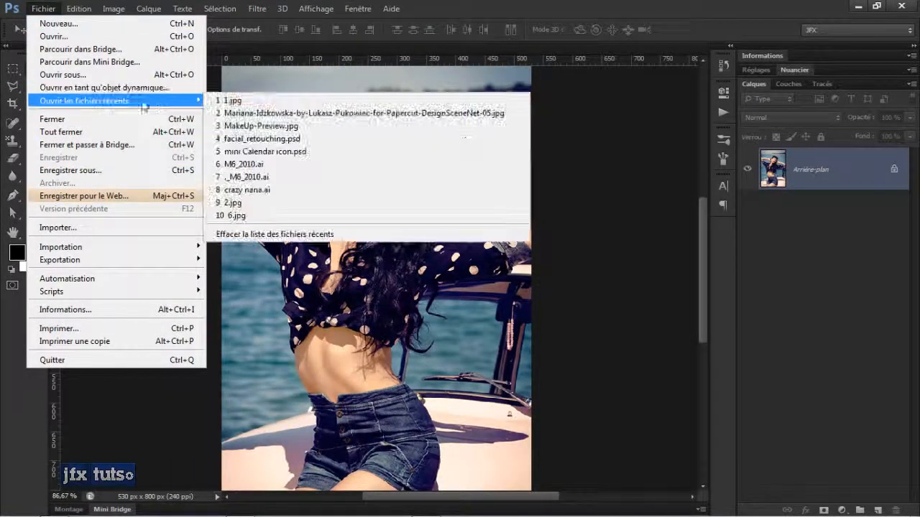
left_click(675, 312)
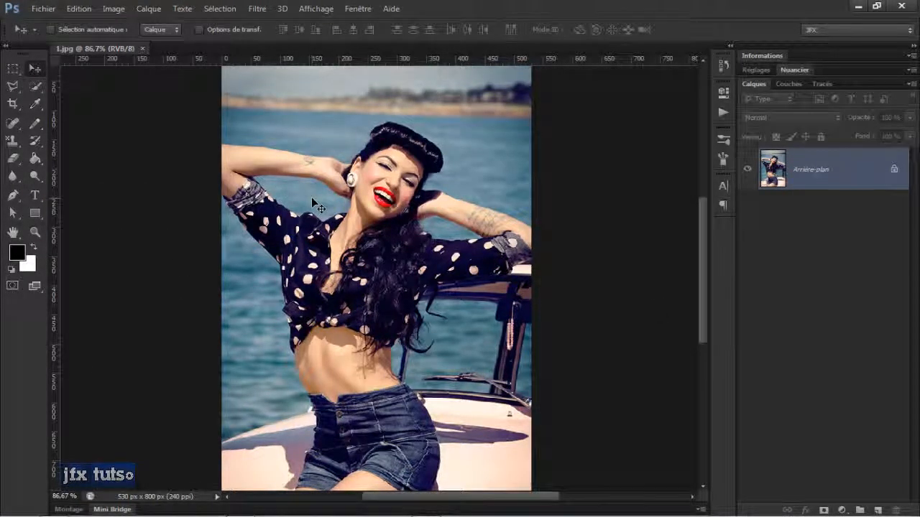
key("ctrl+w")
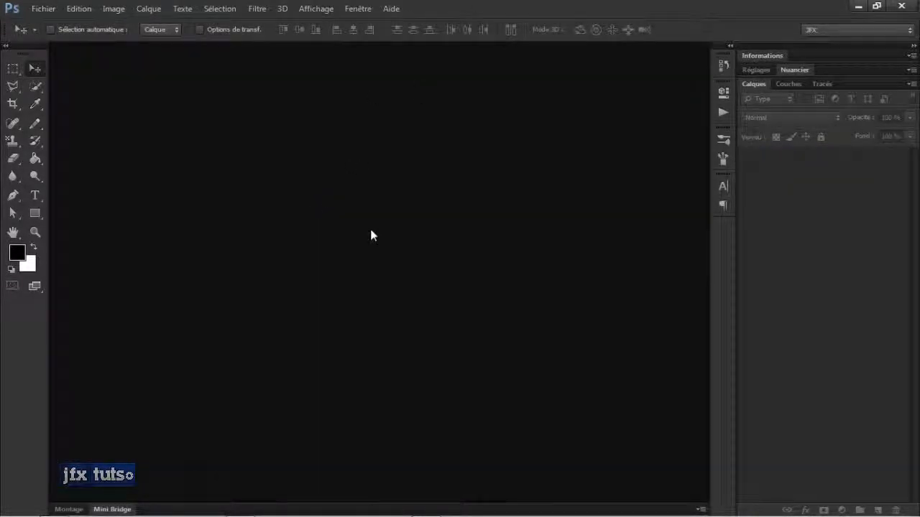
Step: Open Shiskababe Make Up.png from the PHOTOGRAPHS folder, inspect the image and close it
key("ctrl+o")
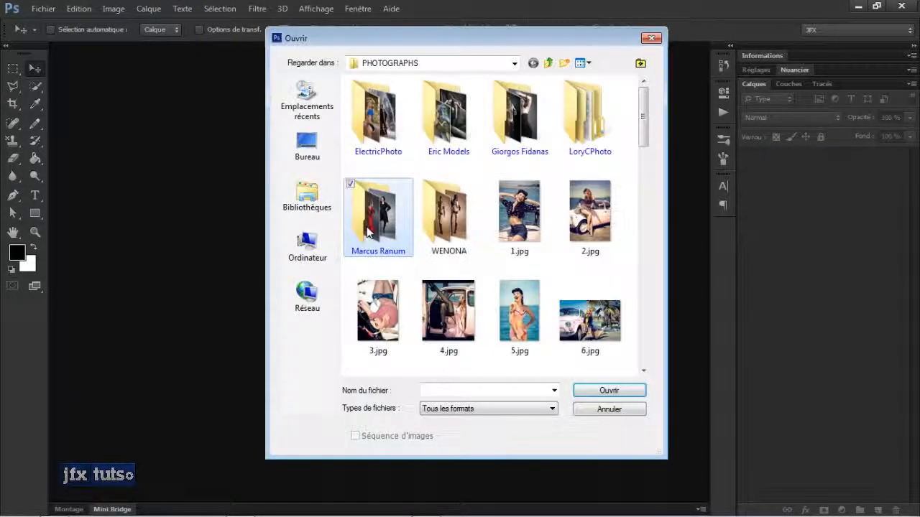
left_click(633, 415)
key("ctrl+o")
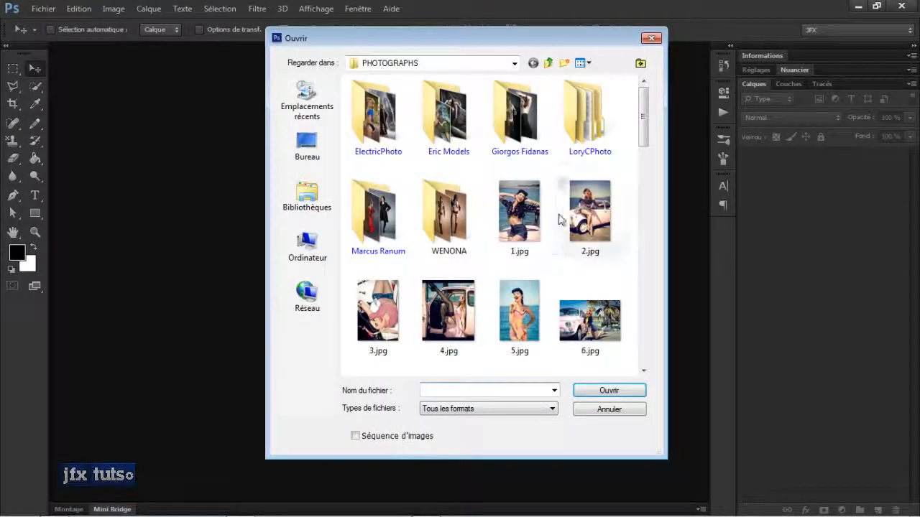
scroll(633, 208, "down", 10)
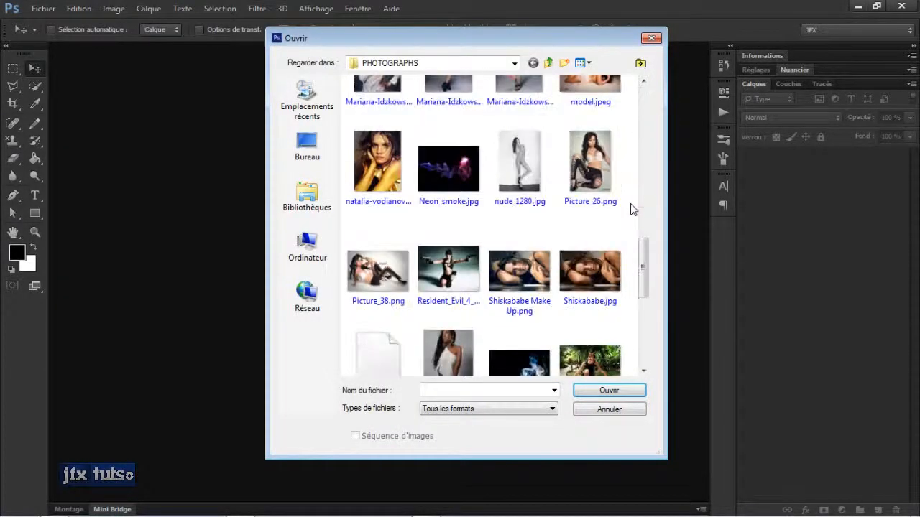
left_click(519, 272)
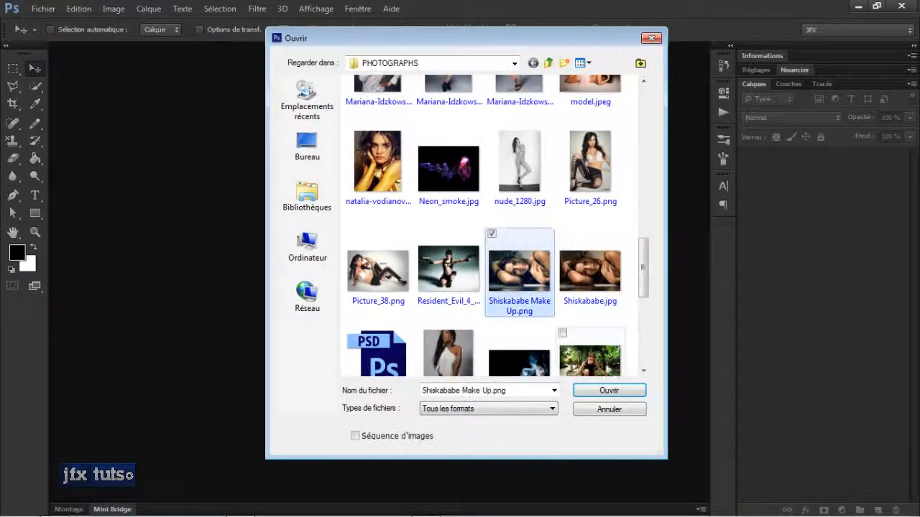
left_click(606, 390)
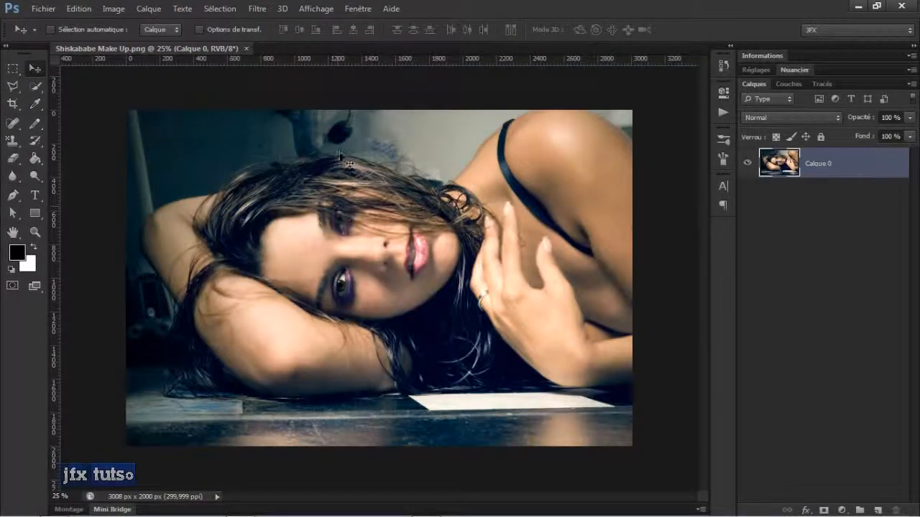
scroll(352, 216, "down", 2)
scroll(360, 293, "up", 3)
scroll(369, 242, "down", 1)
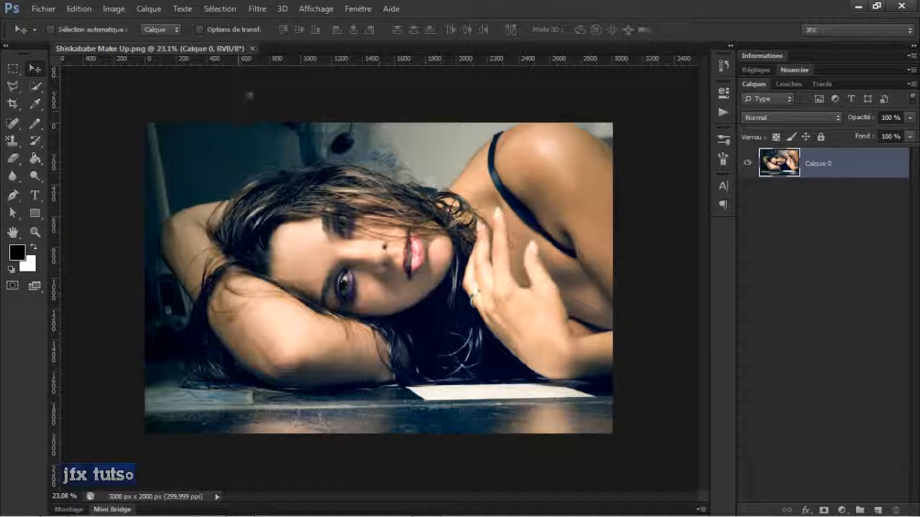
key("ctrl+w")
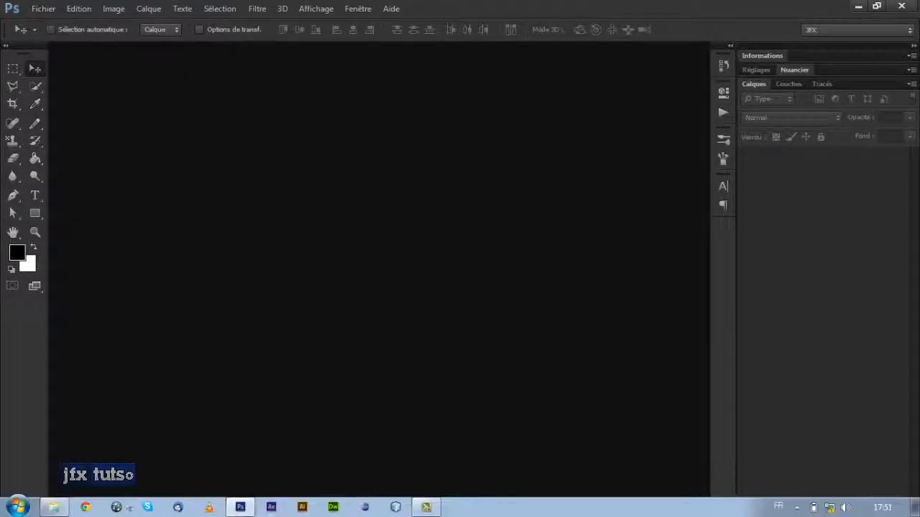
Step: Switch to Windows Explorer and open facial_retouching.psd from the Retouch Fast folder in Photoshop
left_click(53, 508)
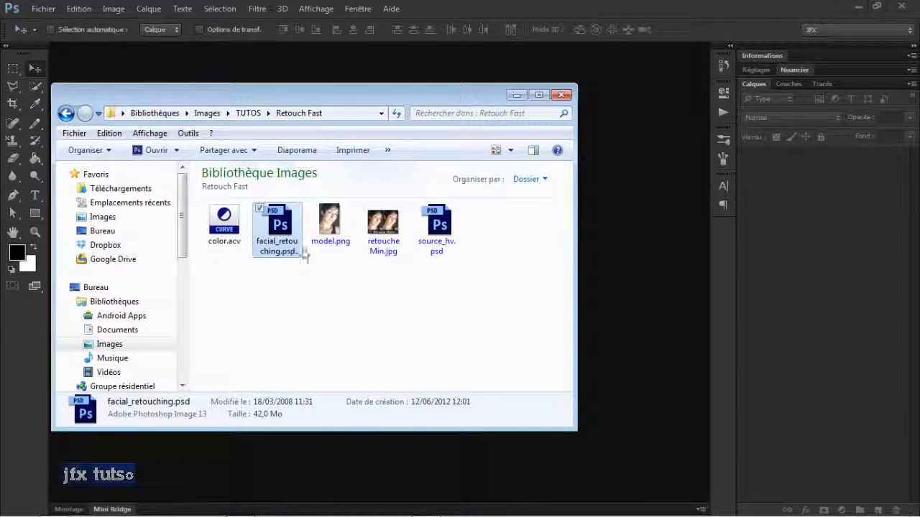
left_click(437, 226)
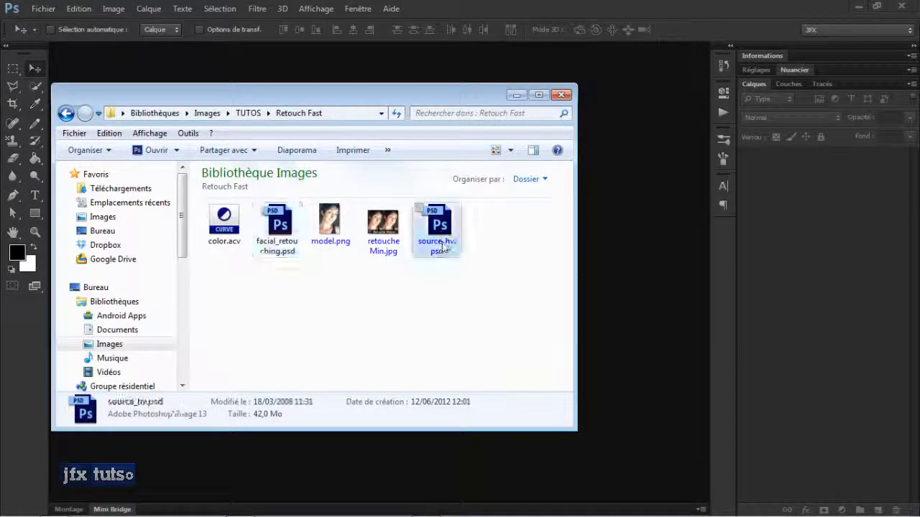
left_click(266, 237)
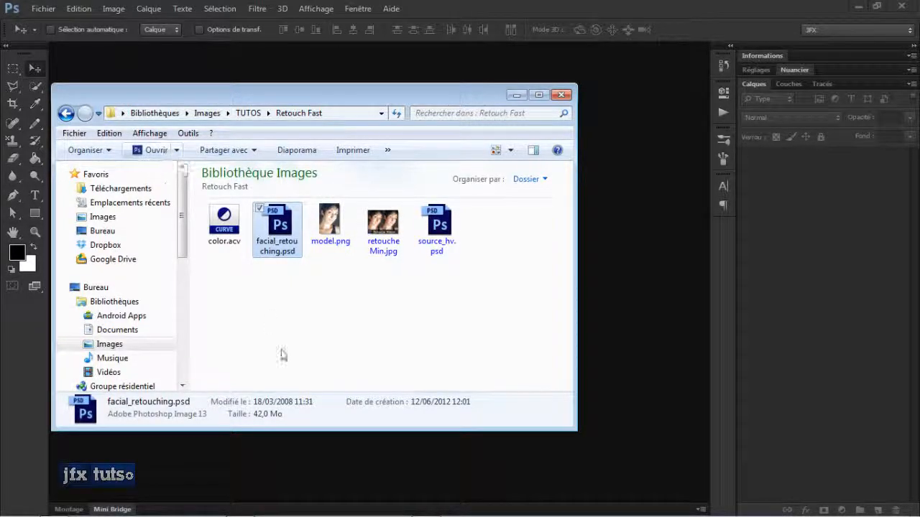
double_click(291, 245)
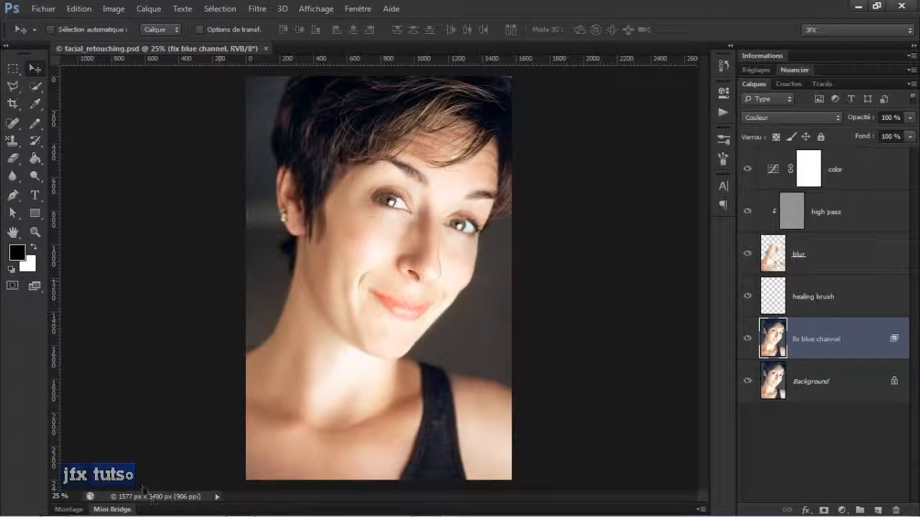
Step: Switch to Windows Explorer, select model.png in the Retouch Fast folder and review the programs offered for opening it
mouse_move(216, 512)
mouse_move(250, 512)
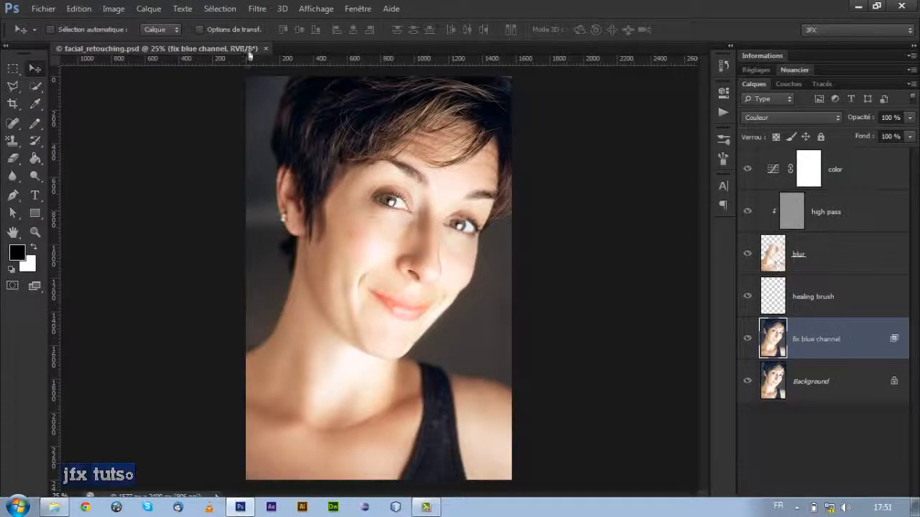
mouse_move(167, 515)
left_click(54, 507)
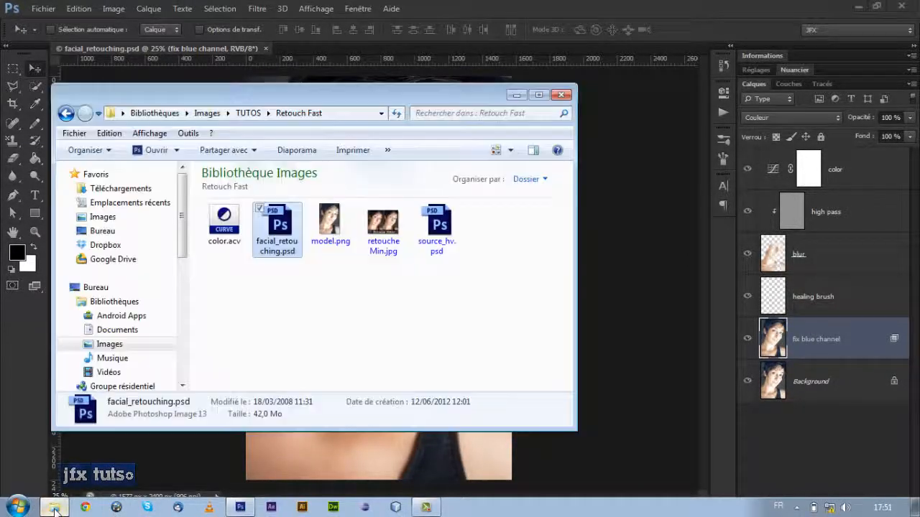
left_click(332, 229)
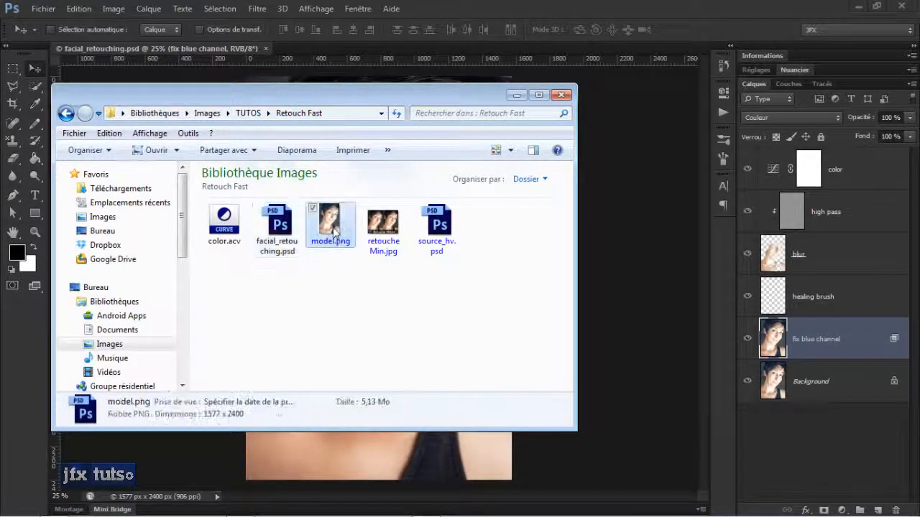
left_click(178, 151)
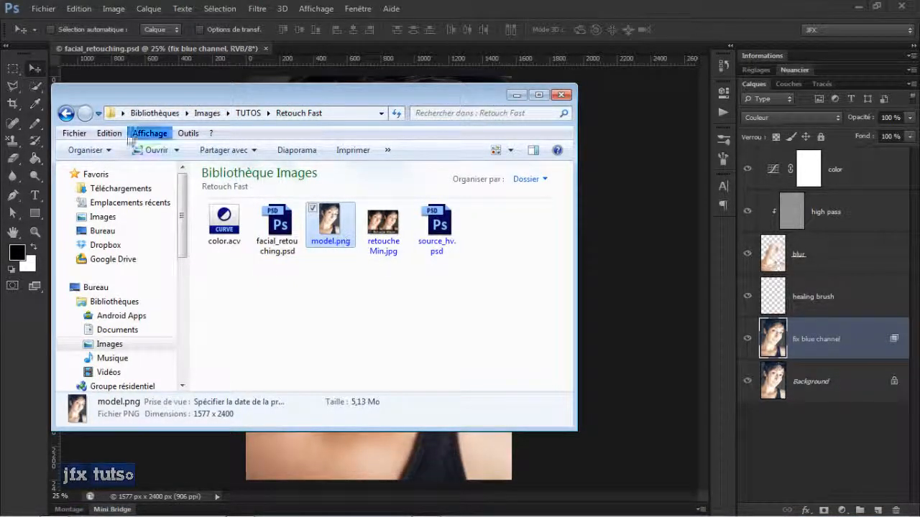
left_click(177, 152)
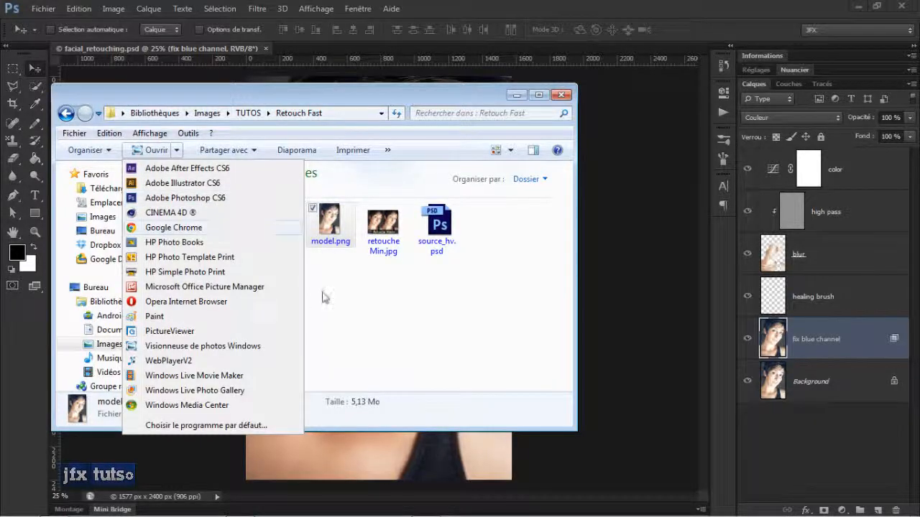
key("Escape")
right_click(327, 227)
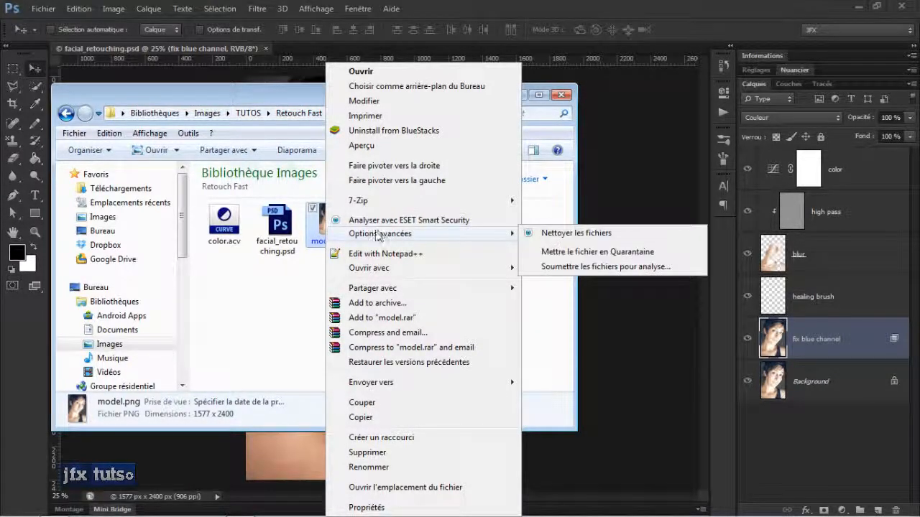
mouse_move(429, 271)
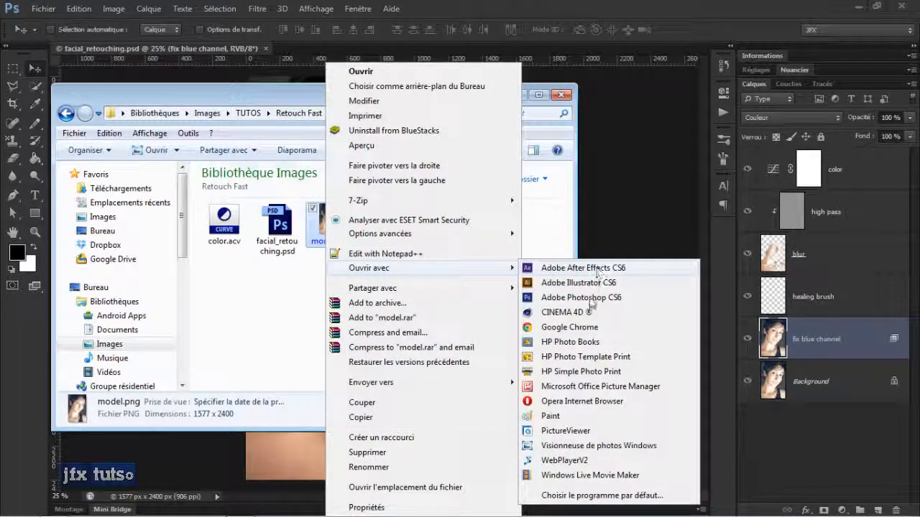
left_click(299, 323)
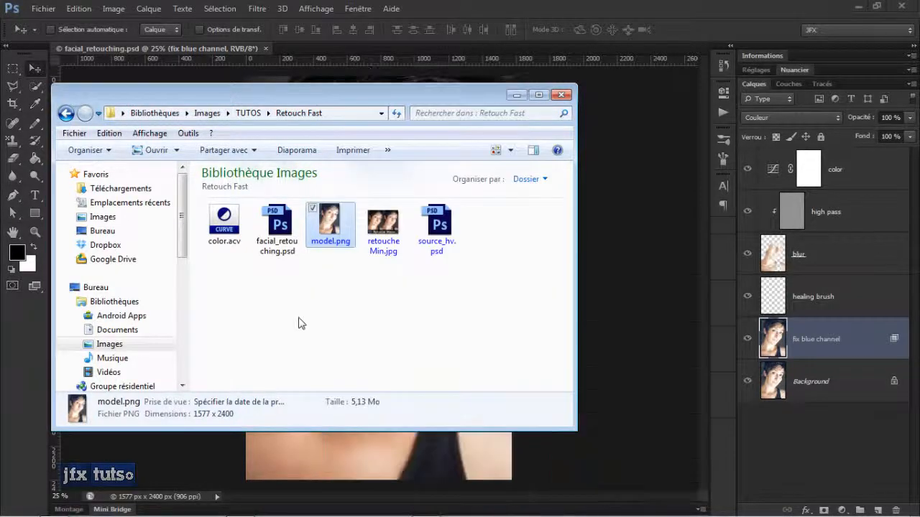
Step: Browse the parent TUTOS folder, close the Explorer window and close the facial_retouching.psd document in Photoshop
key("BackSpace")
left_click(378, 348)
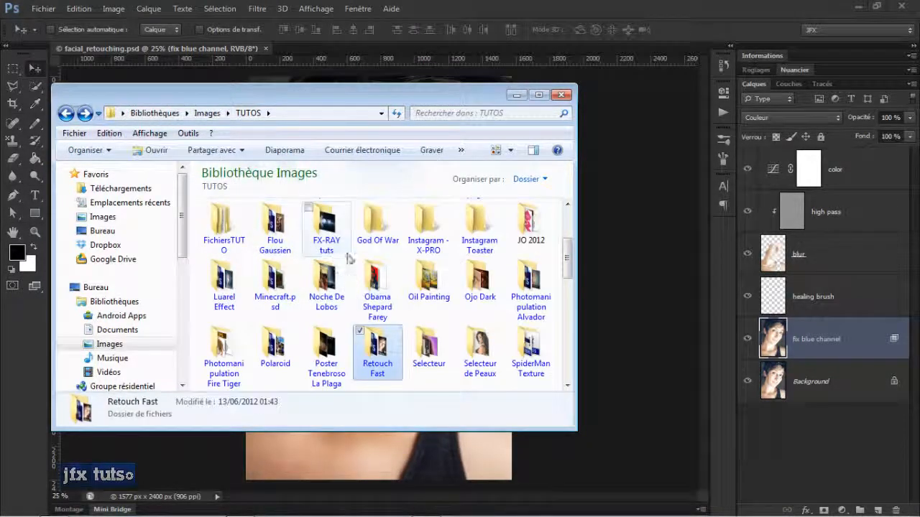
scroll(414, 253, "down", 3)
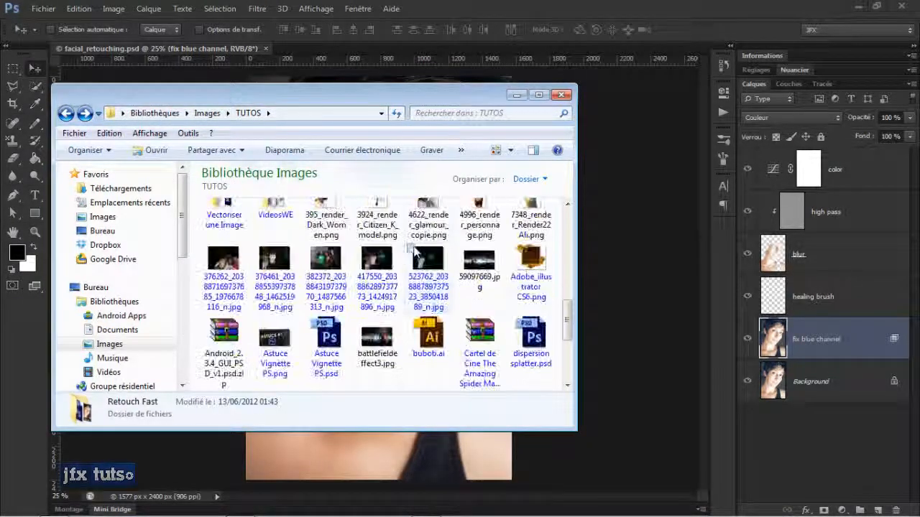
left_click(562, 96)
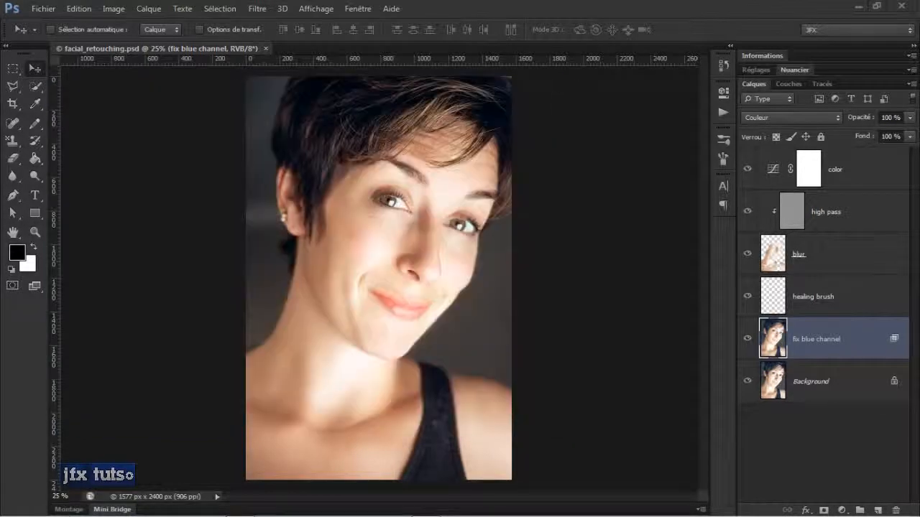
key("ctrl+w")
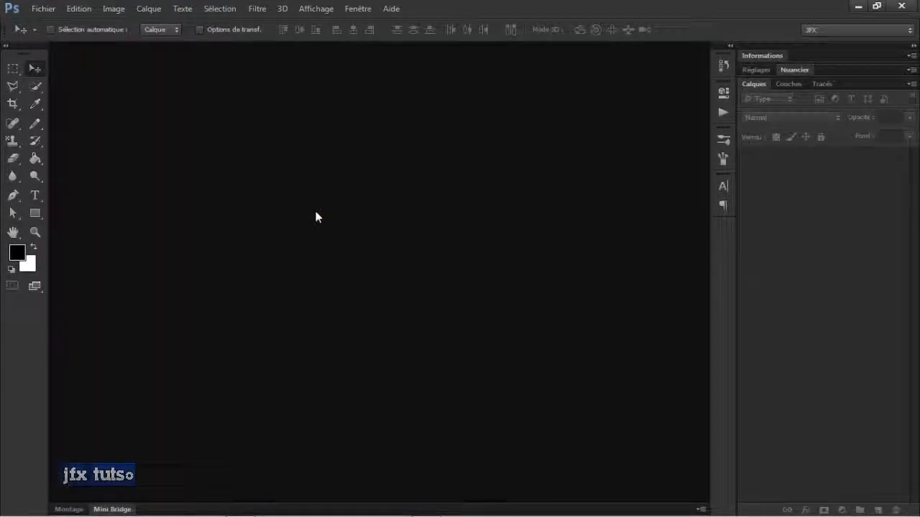
Step: Browse the PHOTOGRAPHS folder in the open dialog, review the supported file formats and cancel
key("ctrl+o")
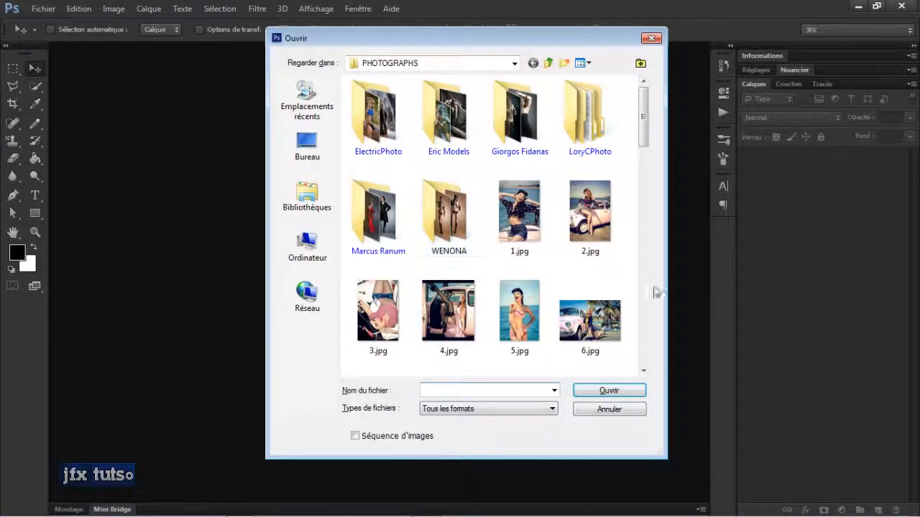
scroll(626, 283, "down", 15)
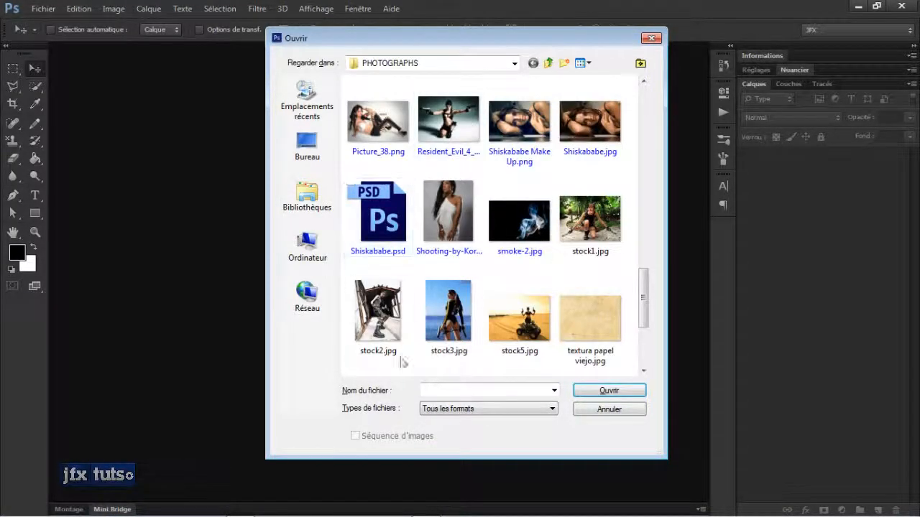
left_click(473, 411)
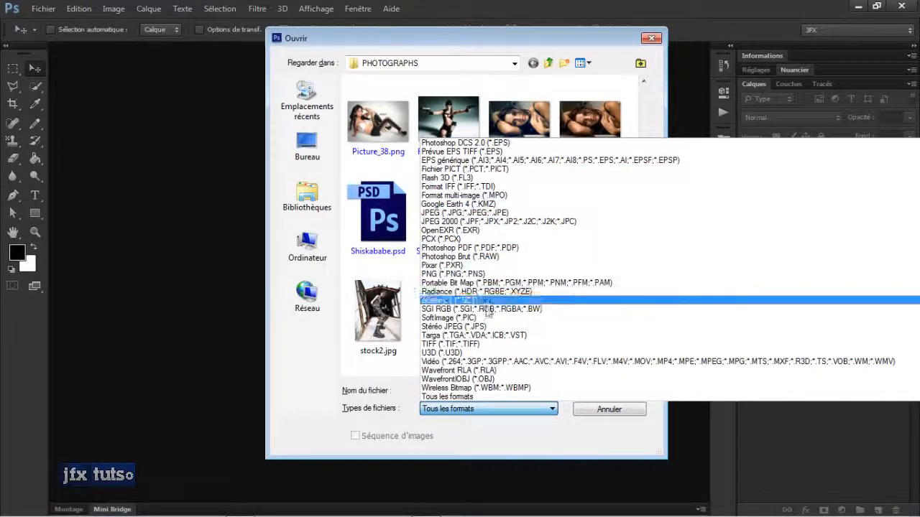
left_click(602, 416)
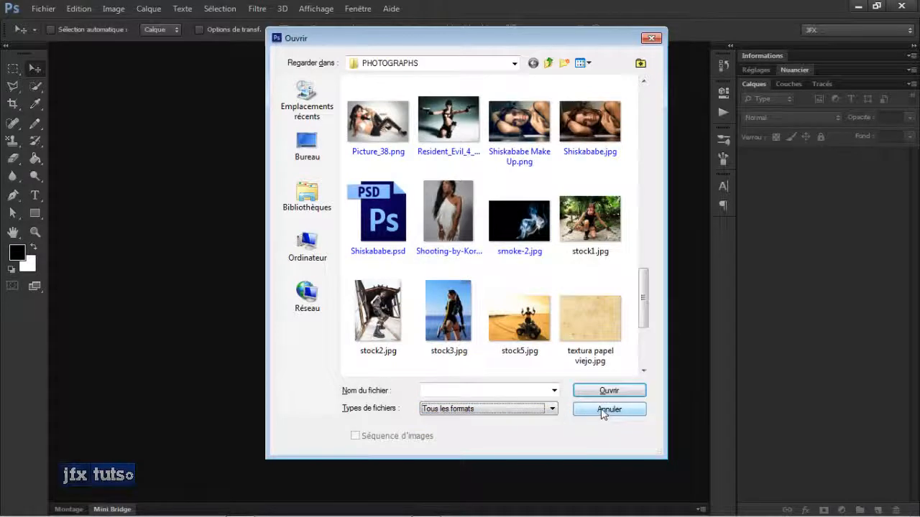
left_click(604, 411)
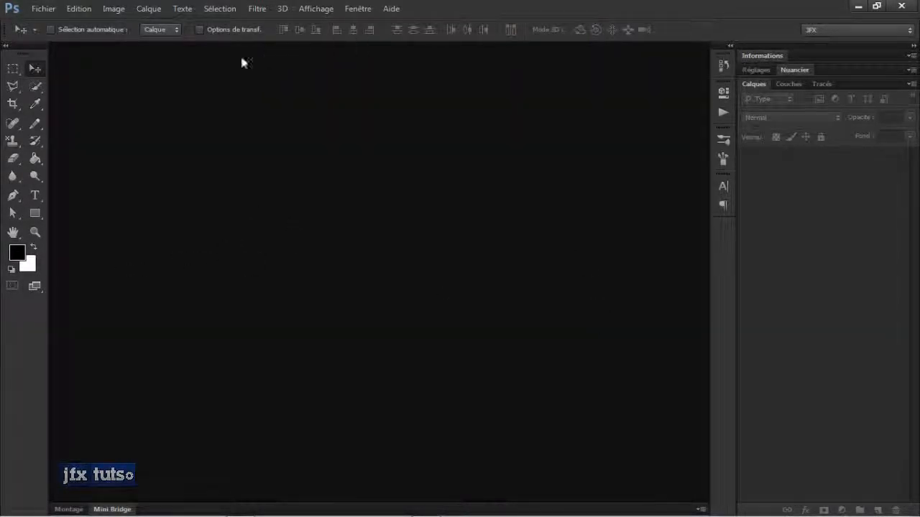
Step: Open 2.jpg from the PHOTOGRAPHS folder
left_click(49, 10)
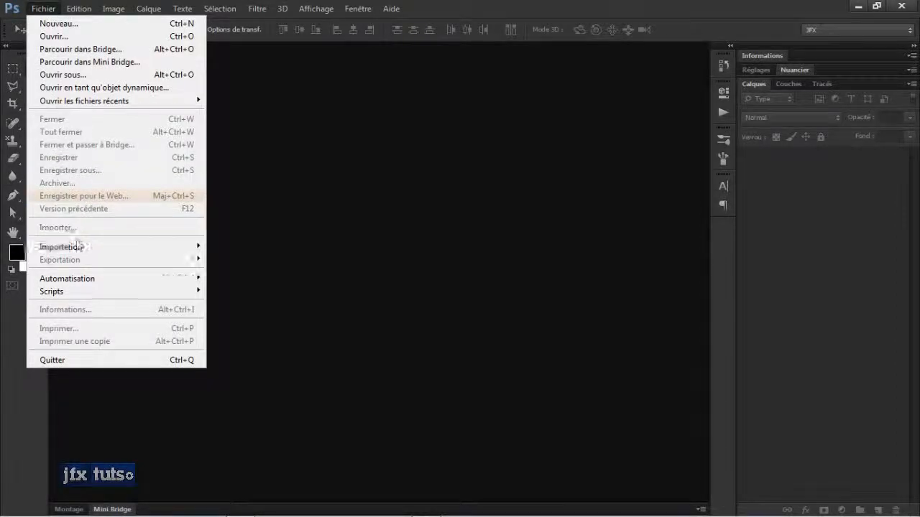
left_click(360, 227)
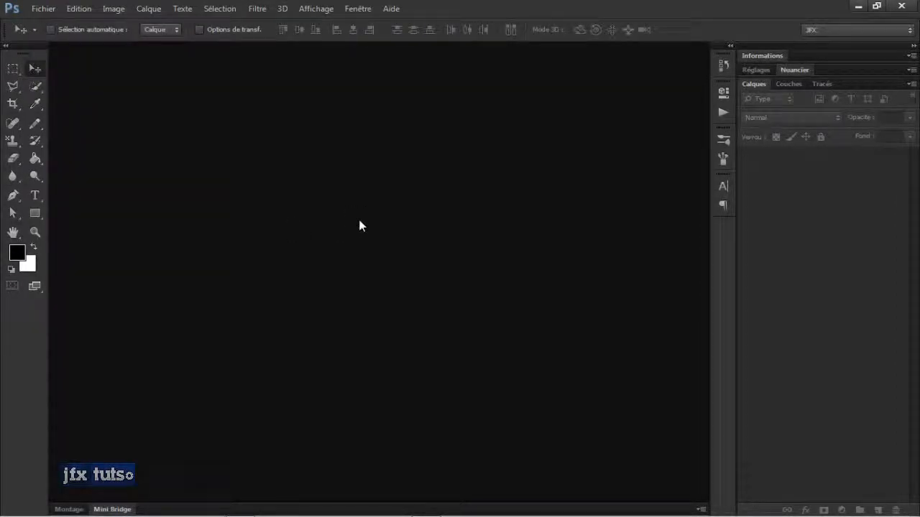
double_click(359, 225)
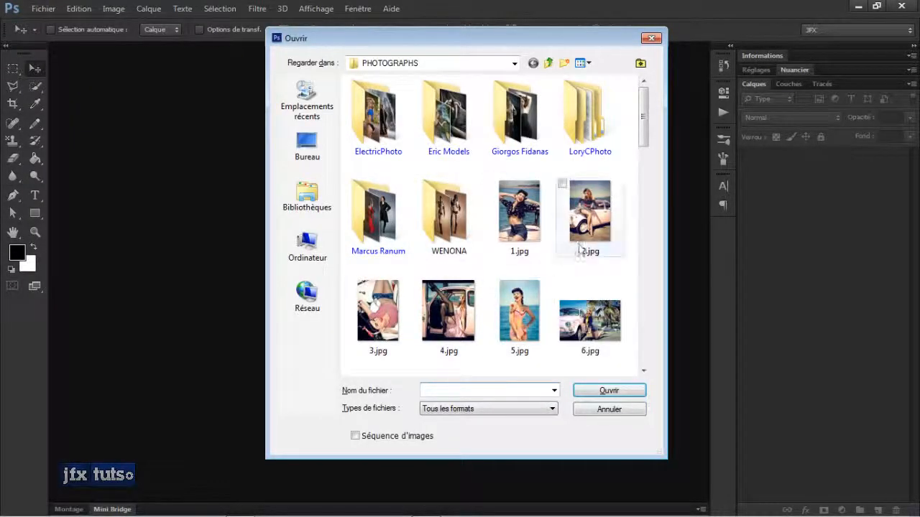
left_click(590, 214)
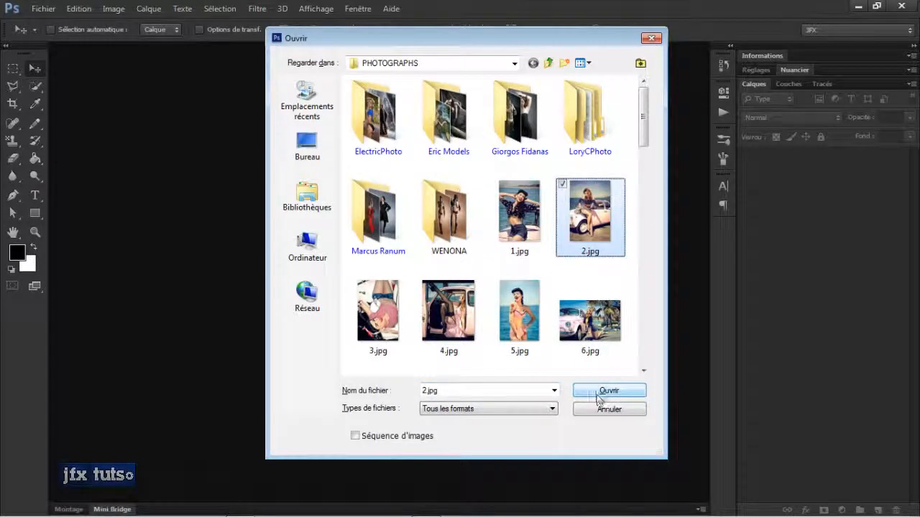
left_click(602, 397)
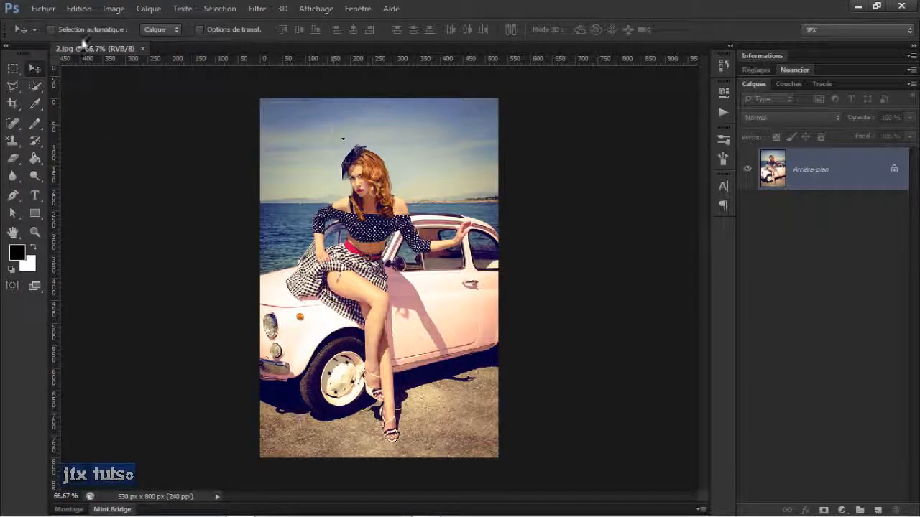
Step: Place natalia-vodianova6.jpg from the PHOTOGRAPHS folder into the 2.jpg document and commit the placement
left_click(44, 11)
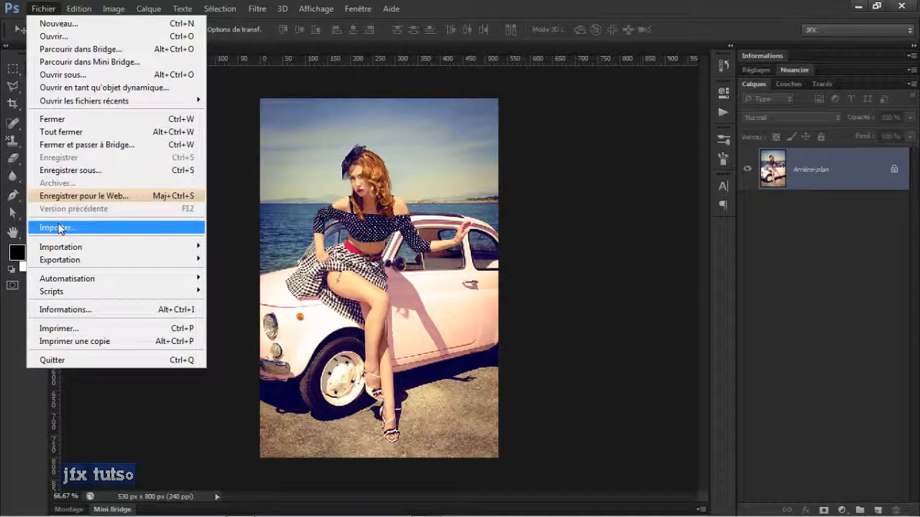
mouse_move(131, 249)
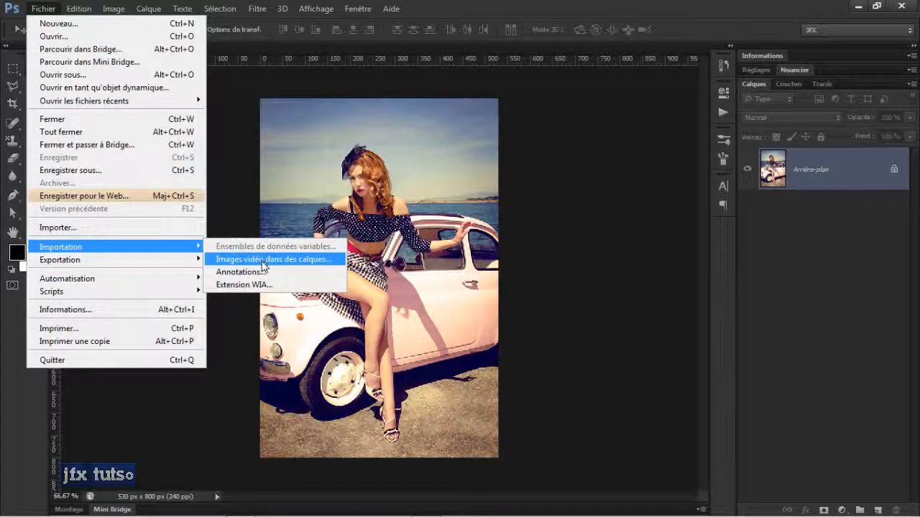
left_click(140, 230)
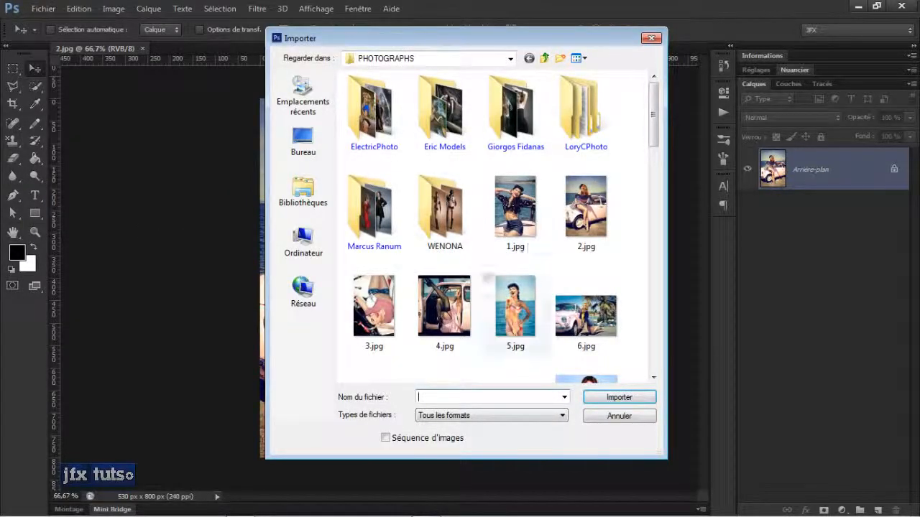
scroll(568, 266, "down", 5)
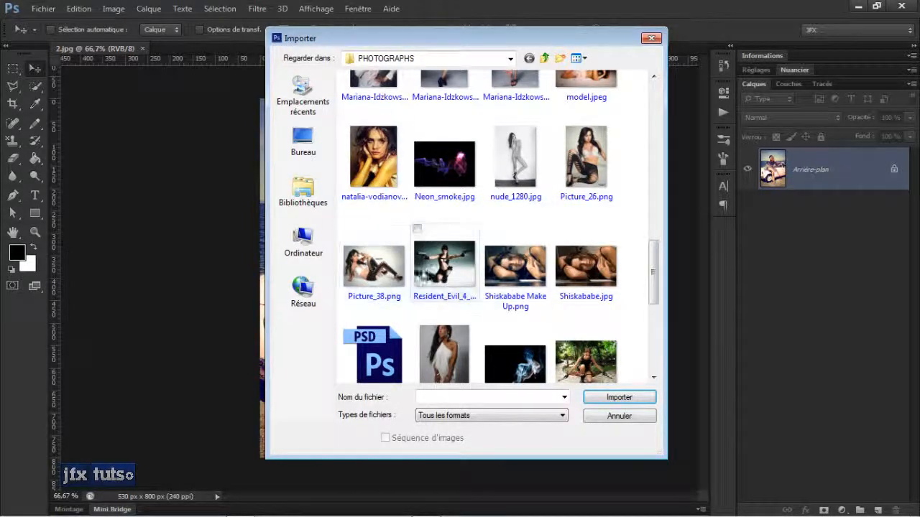
left_click(372, 155)
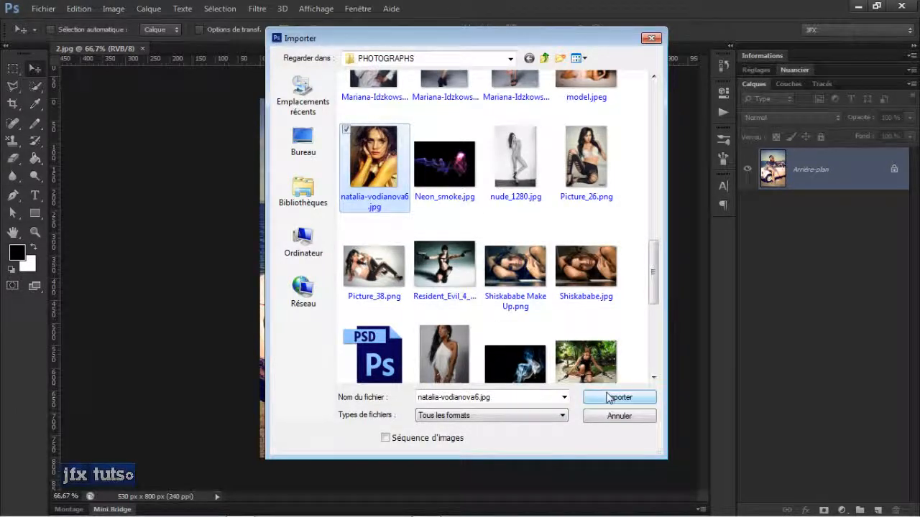
left_click(618, 397)
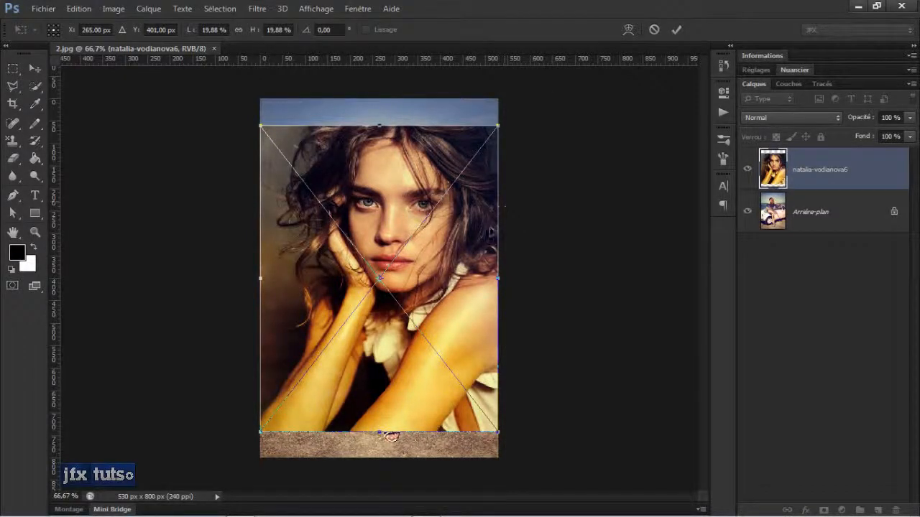
scroll(491, 231, "up", 3)
scroll(490, 231, "down", 3)
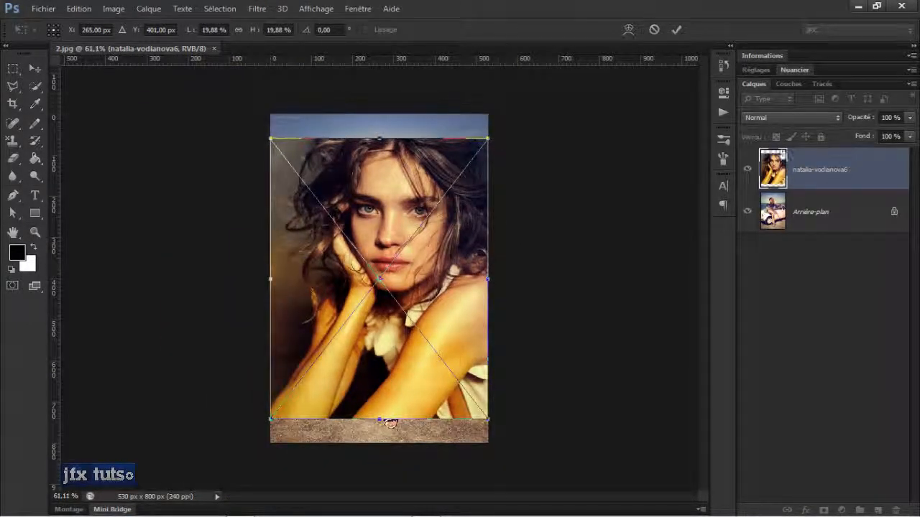
left_click(676, 30)
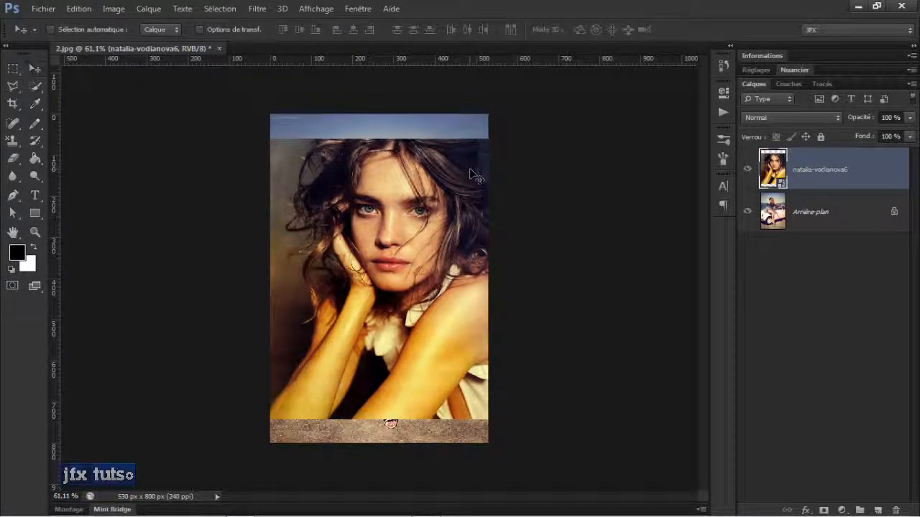
Step: Scale the placed portrait down to a small inset and move it into the upper-right corner of the car photo
key("ctrl+t")
left_click_drag(487, 115, 477, 140)
key("Return")
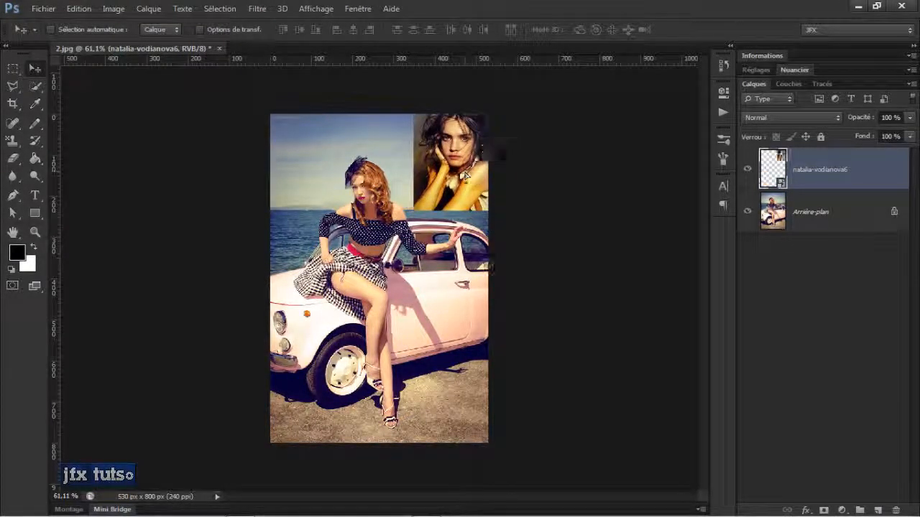
scroll(416, 253, "down", 1)
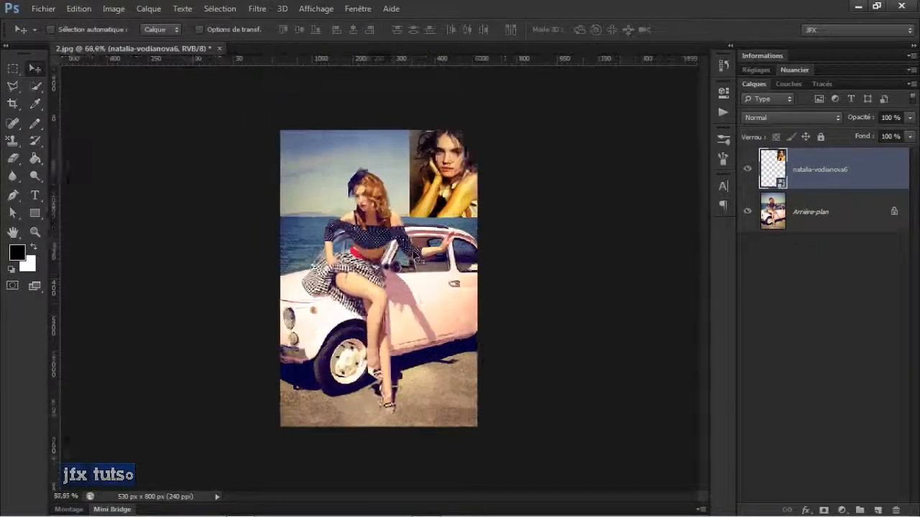
scroll(415, 253, "up", 2)
scroll(415, 253, "down", 1)
scroll(415, 253, "up", 1)
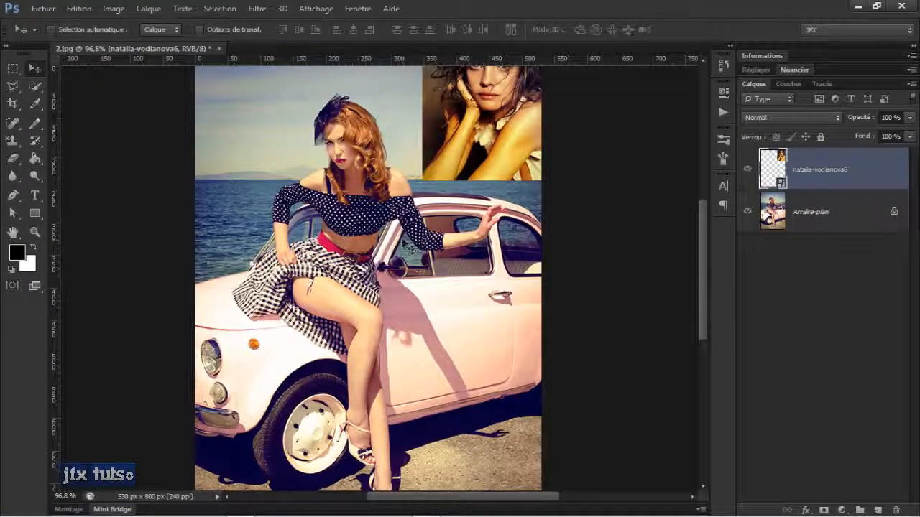
scroll(403, 250, "down", 3)
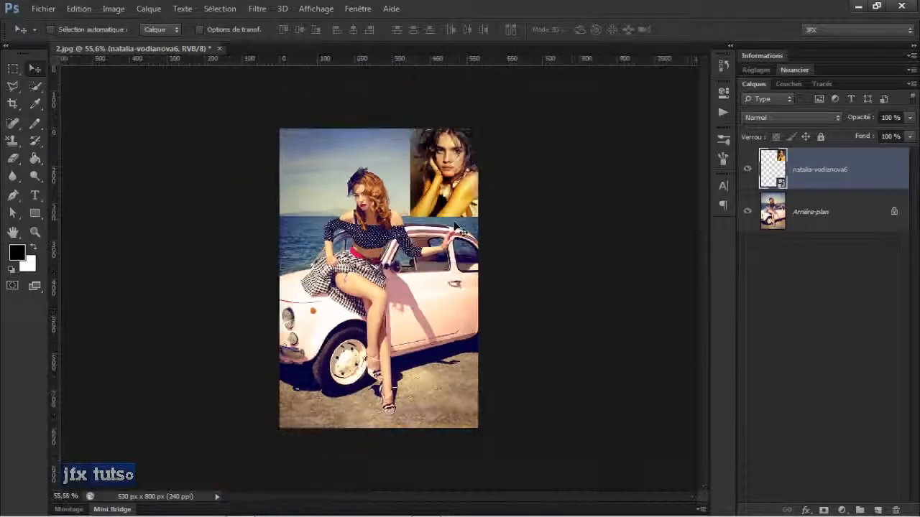
scroll(455, 225, "up", 1)
scroll(455, 225, "up", 1)
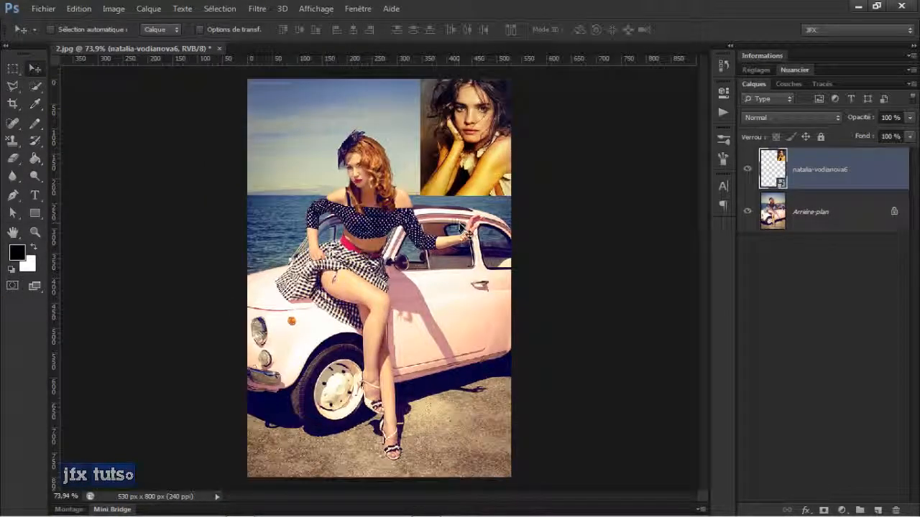
Step: Open 5.jpg from the PHOTOGRAPHS folder as a second document
key("ctrl+o")
scroll(572, 244, "down", 3)
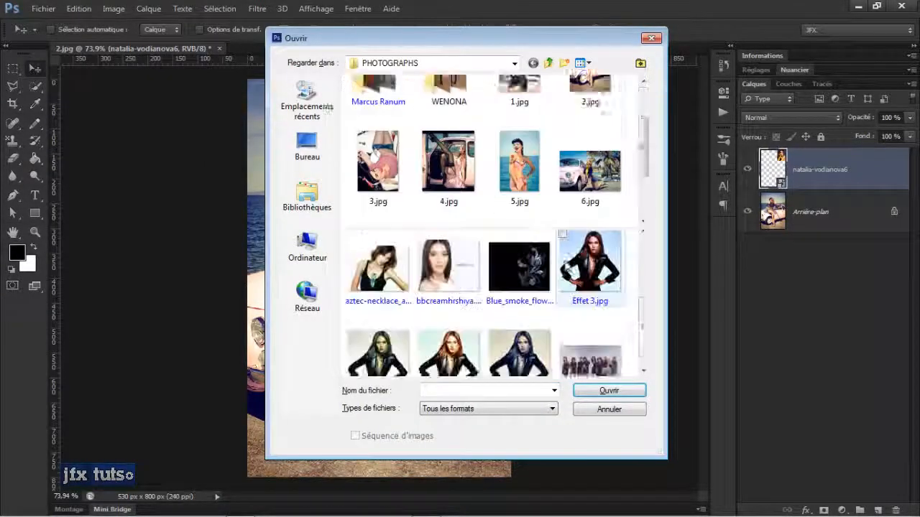
scroll(529, 231, "up", 3)
left_click(518, 310)
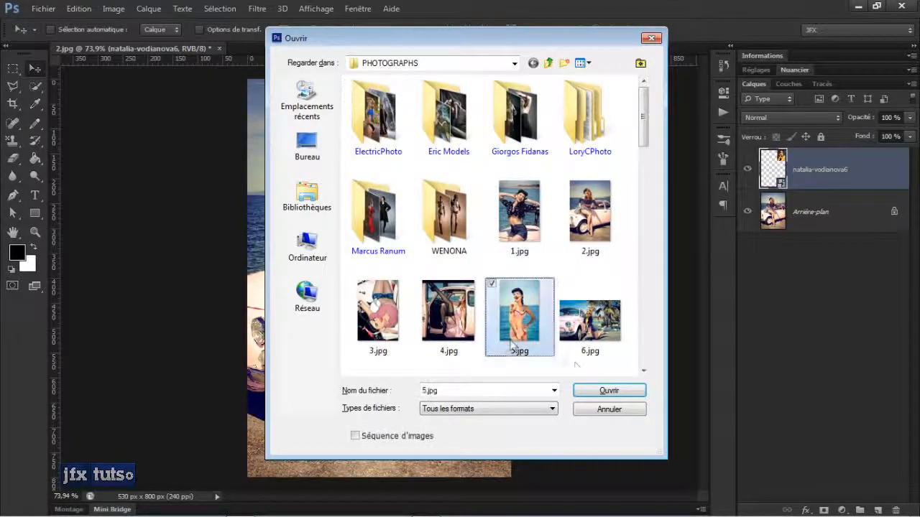
left_click(608, 390)
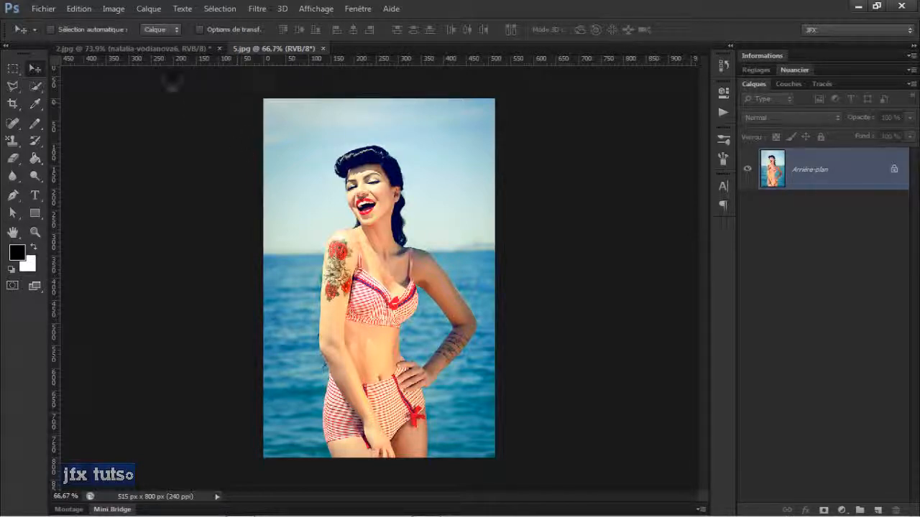
Step: Switch back and forth between the 2.jpg and 5.jpg documents, ending on 2.jpg
left_click(154, 50)
left_click(300, 51)
key("ctrl+Tab")
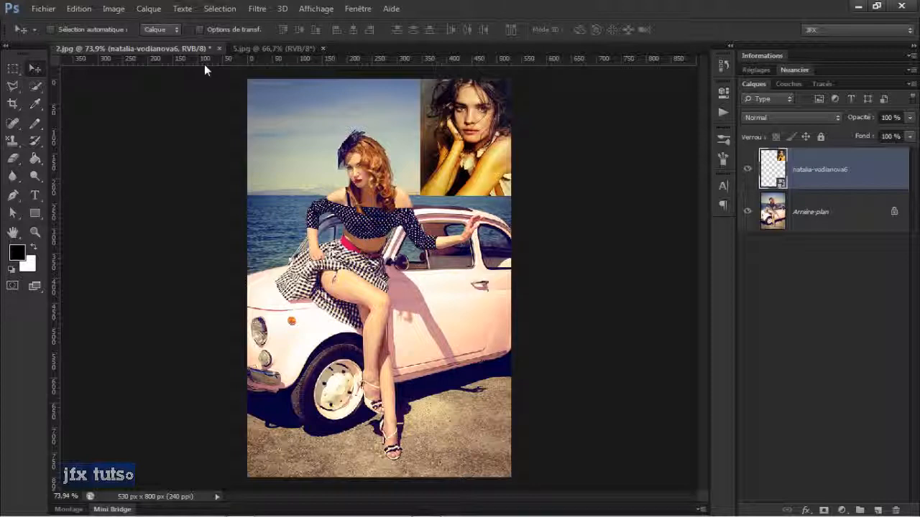
key("ctrl+Tab")
key("ctrl+Tab")
Step: Show 2.jpg in full screen with menus, switch to full screen without menus, and reveal the hidden panels at the screen edges
right_click(40, 288)
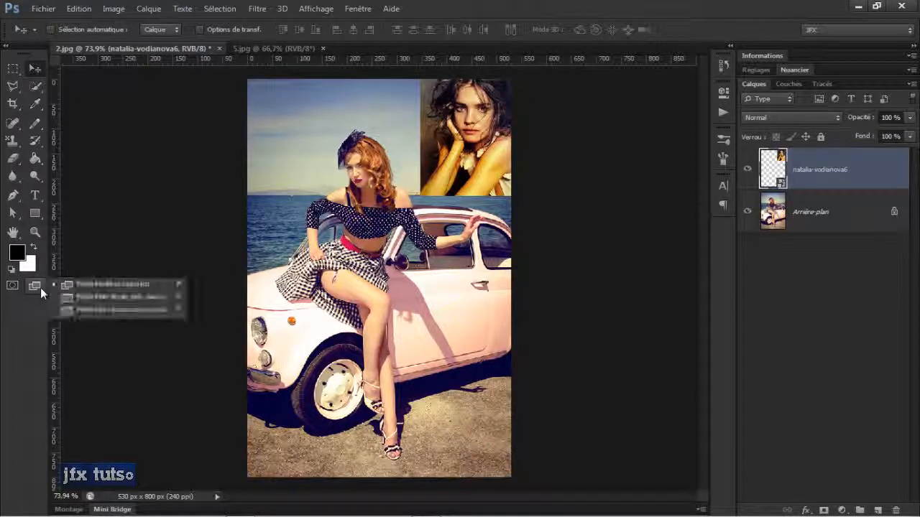
left_click(139, 297)
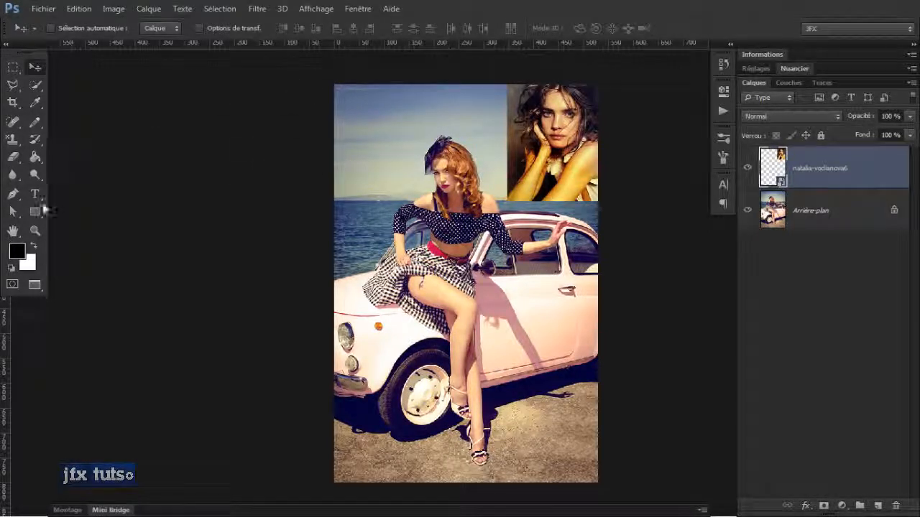
left_click(39, 288)
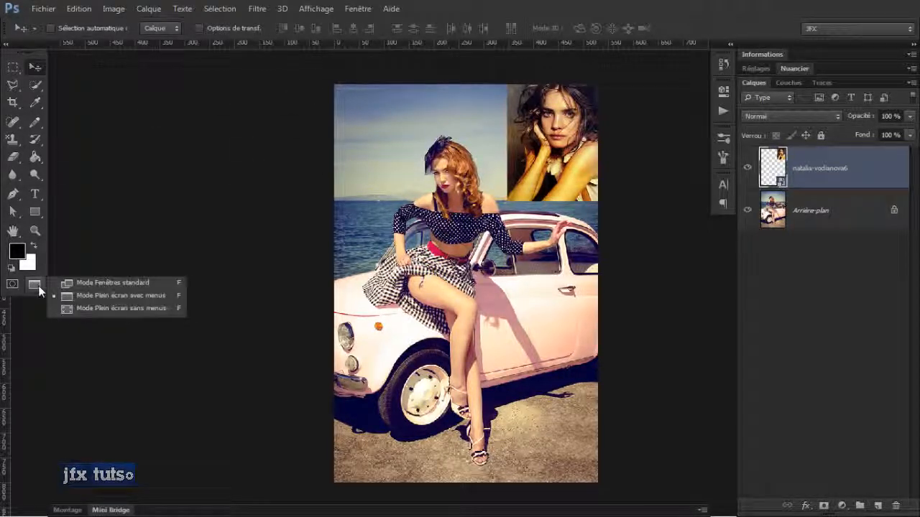
left_click(151, 308)
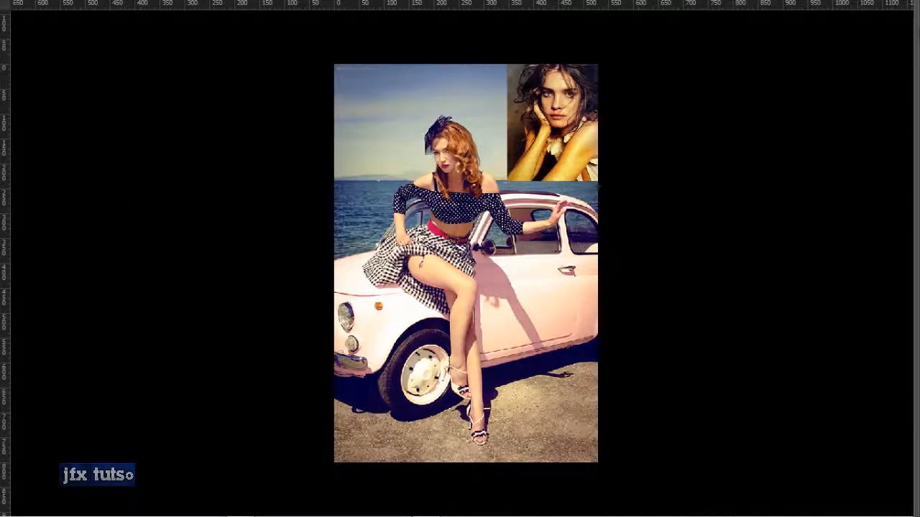
mouse_move(917, 21)
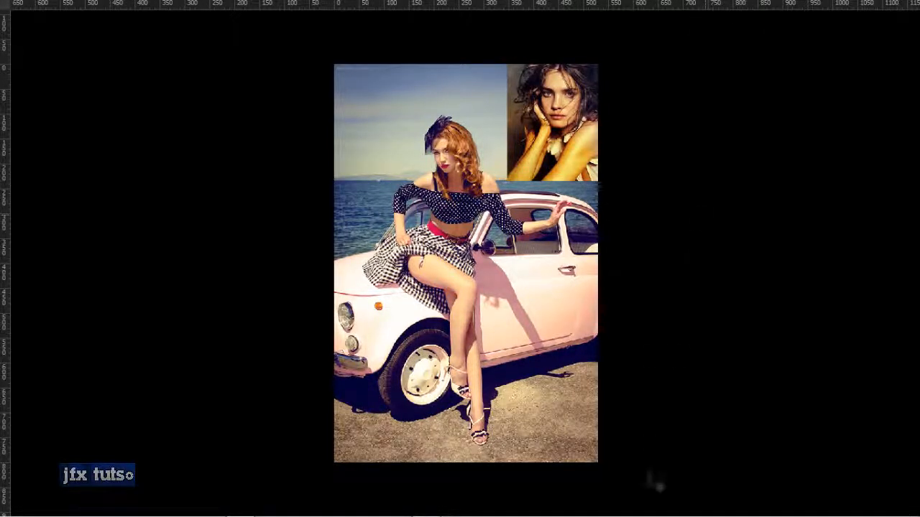
mouse_move(650, 512)
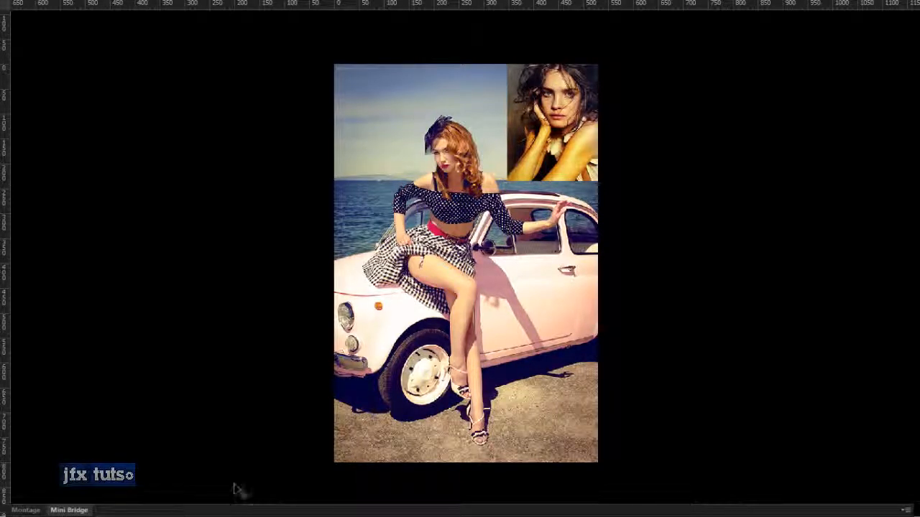
mouse_move(2, 128)
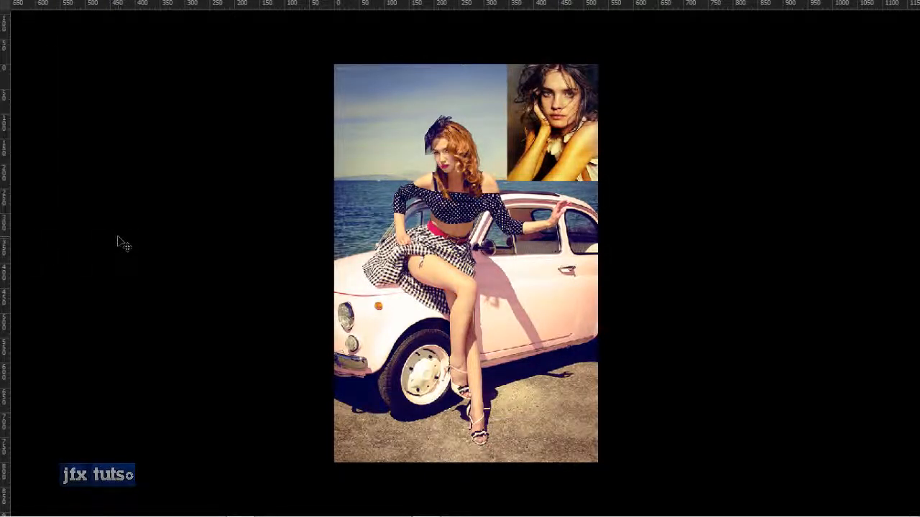
Step: Cycle through all the screen modes and return to the standard window mode
key("f")
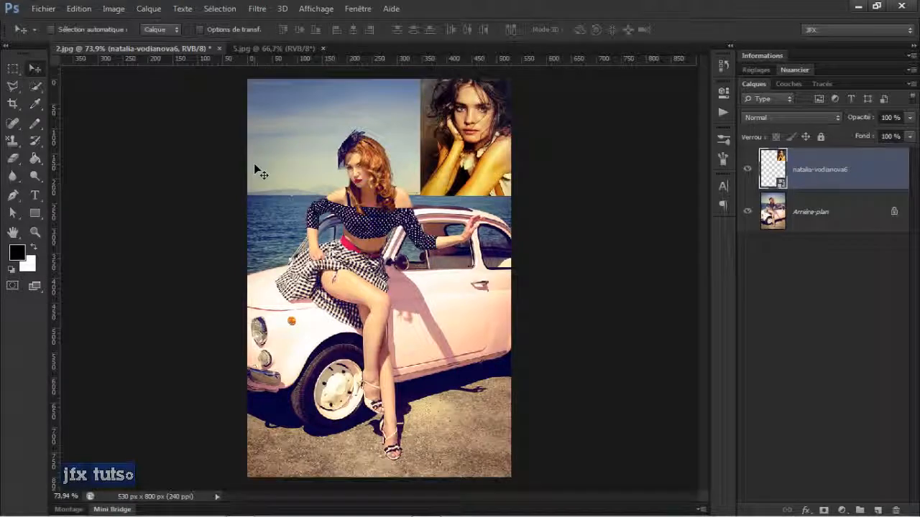
key("f")
key("f")
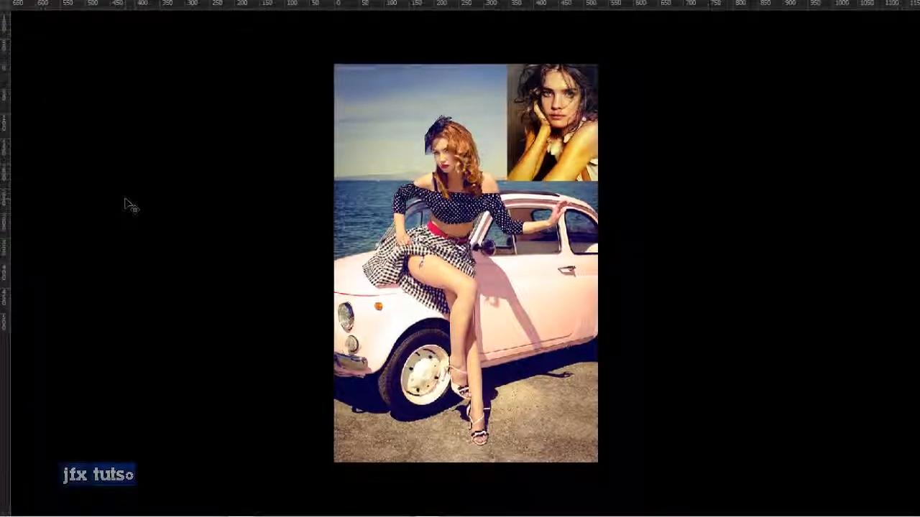
key("f")
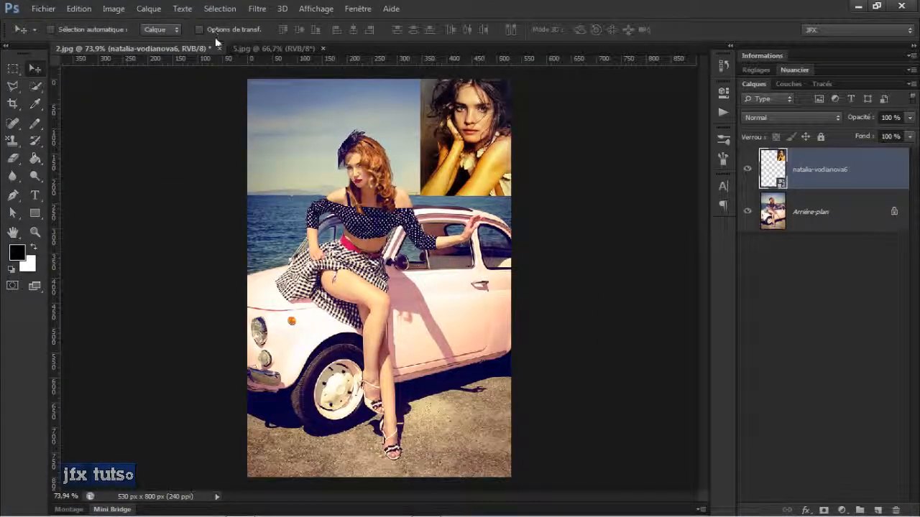
Step: Detach 2.jpg and 5.jpg into floating windows, arrange them side by side, and make the 5.jpg window taller
left_click_drag(198, 47, 210, 68)
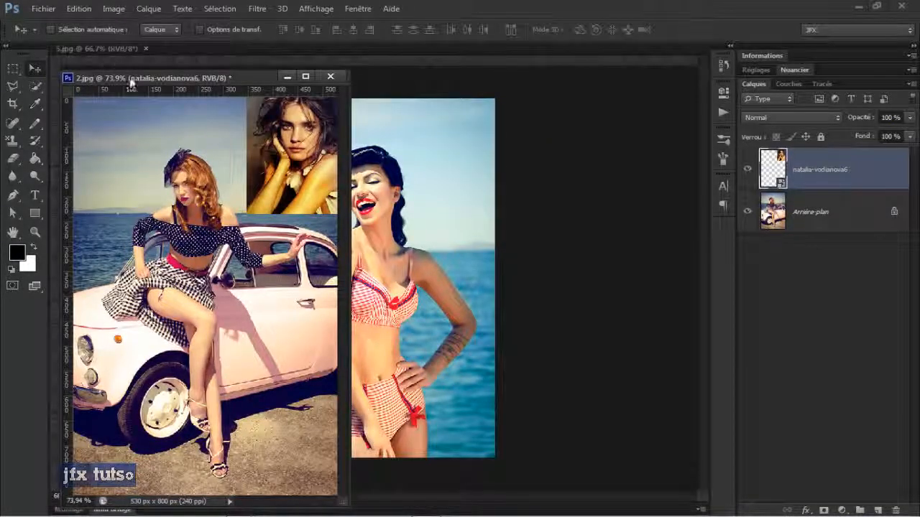
left_click_drag(131, 77, 379, 75)
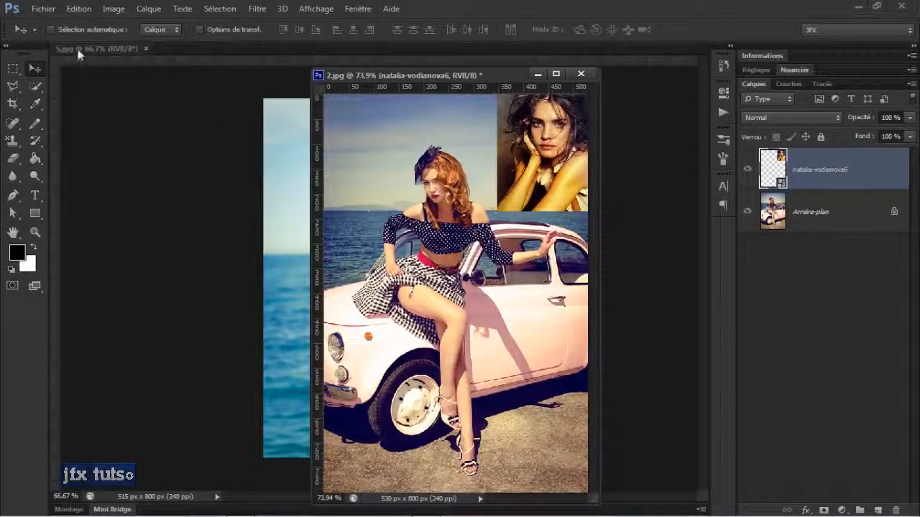
left_click_drag(82, 48, 102, 86)
left_click_drag(422, 76, 523, 59)
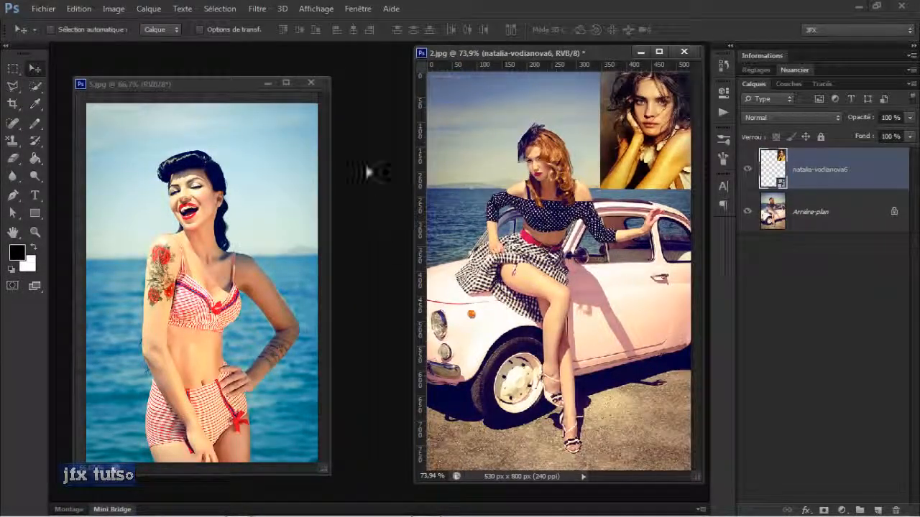
left_click_drag(221, 83, 201, 55)
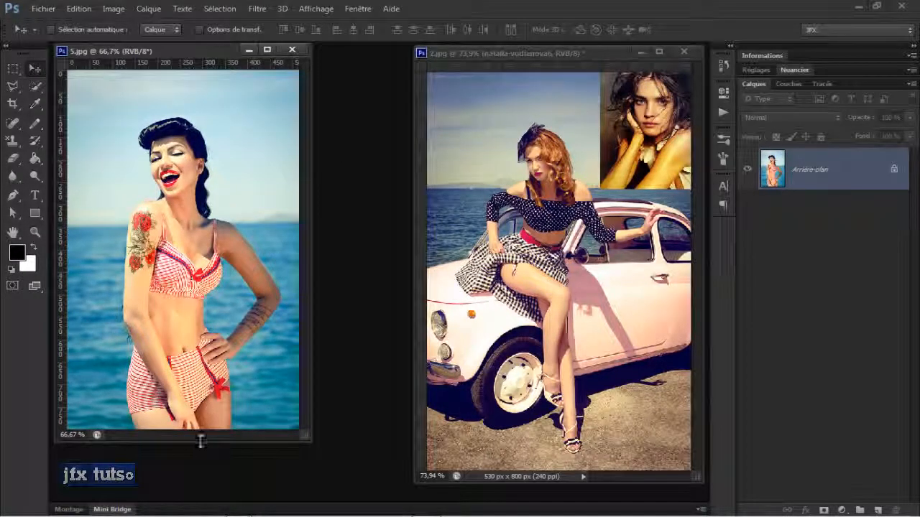
left_click_drag(200, 441, 199, 467)
left_click_drag(534, 50, 479, 60)
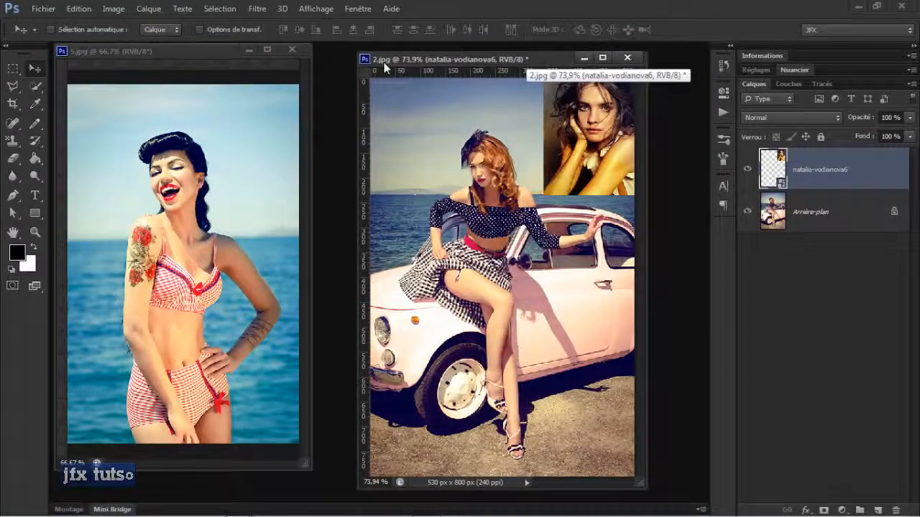
Step: Reposition the floating document windows and dock both back into the tabbed workspace
left_click_drag(385, 67, 115, 68)
left_click_drag(312, 82, 664, 119)
left_click_drag(301, 59, 340, 44)
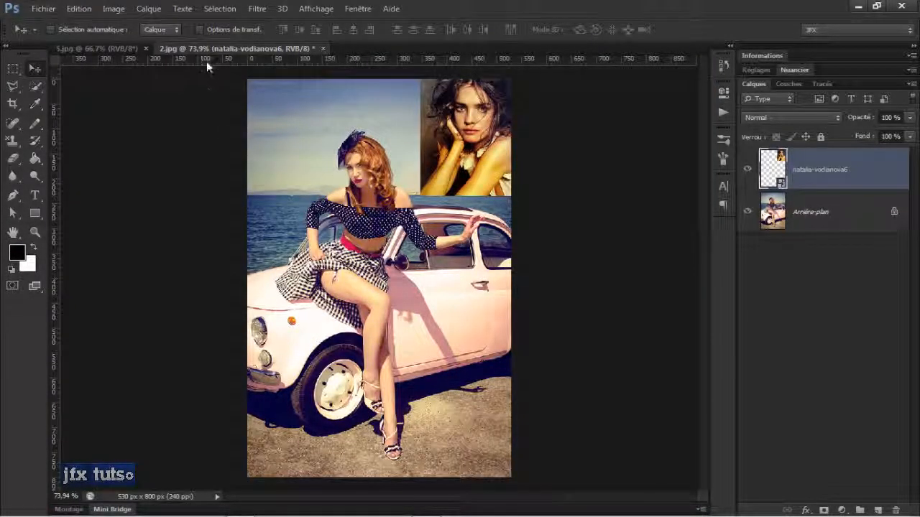
Step: Float 2.jpg and 5.jpg again and arrange them side by side, narrowing the 2.jpg window to clear the layer list
left_click_drag(209, 48, 266, 70)
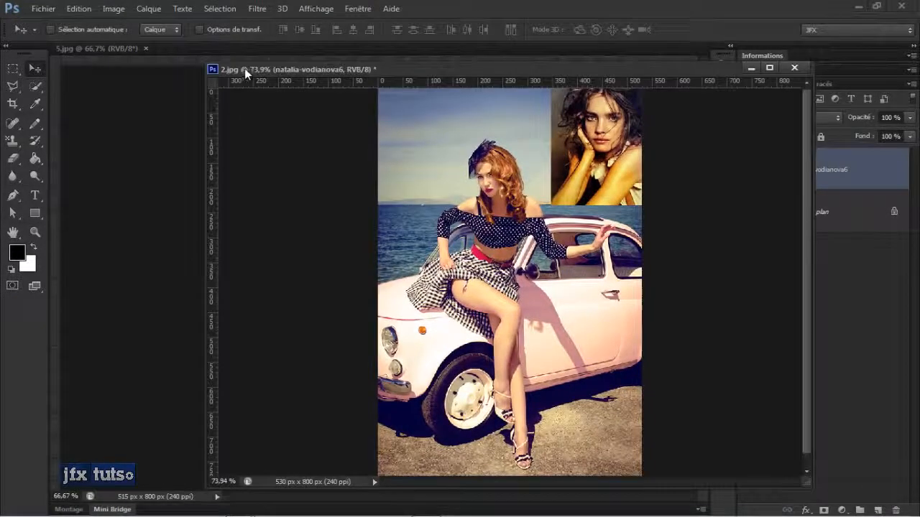
left_click_drag(126, 47, 133, 100)
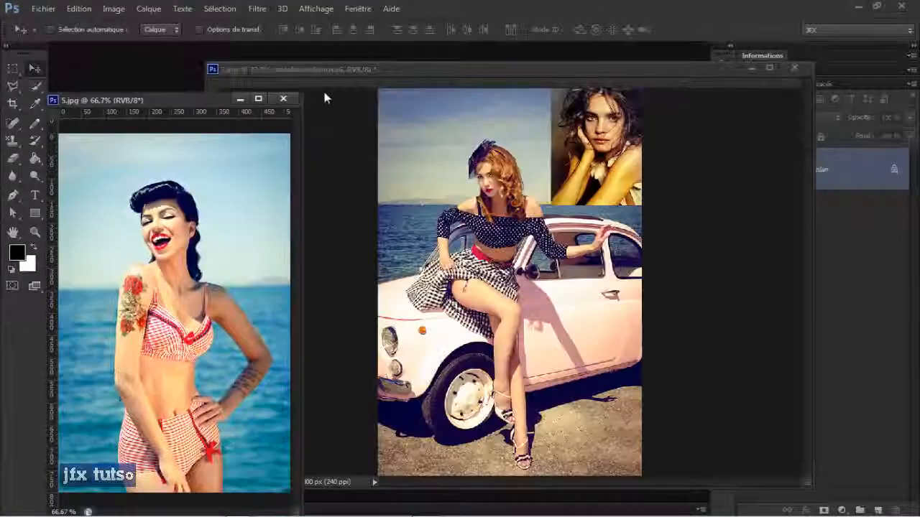
left_click_drag(352, 69, 441, 73)
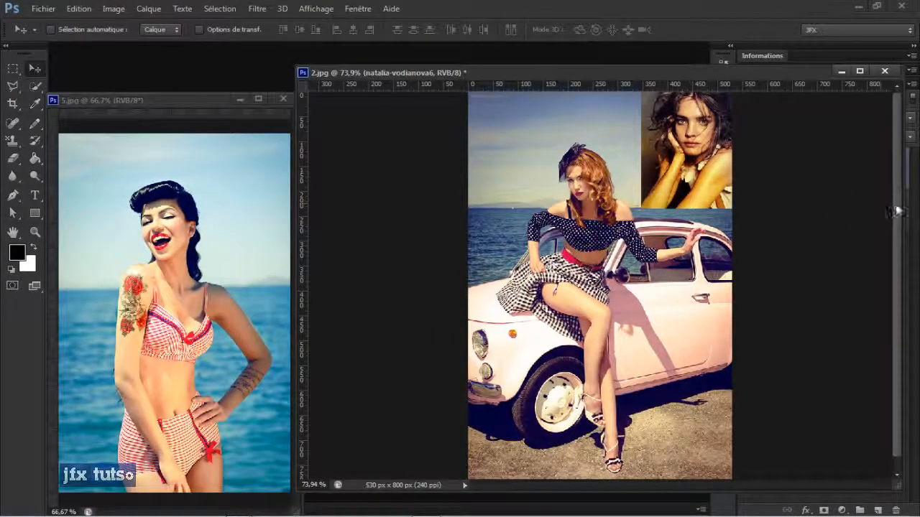
left_click_drag(904, 210, 676, 204)
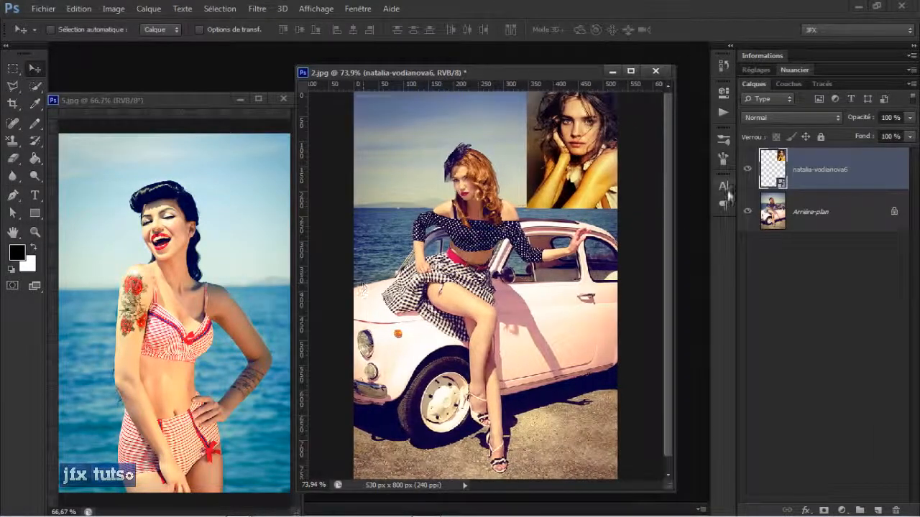
left_click(216, 235)
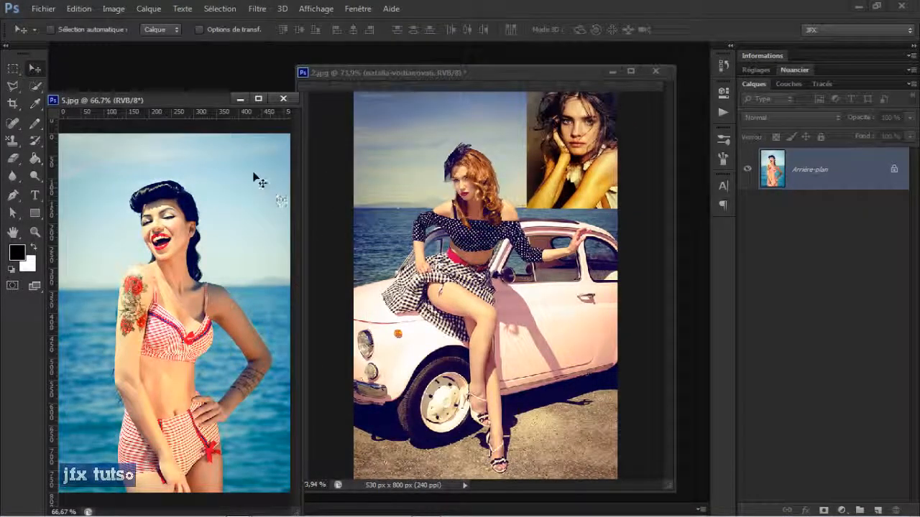
left_click_drag(172, 105, 171, 88)
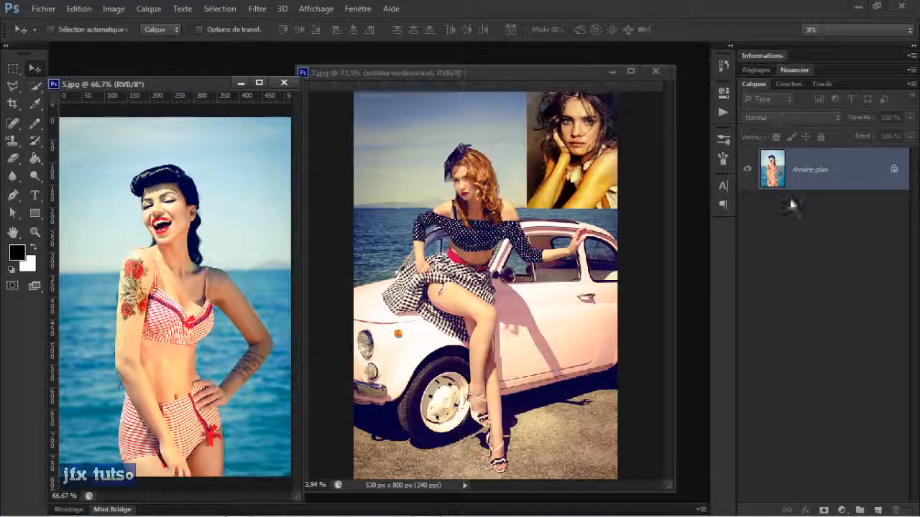
Step: Copy the 5.jpg picture into the 2.jpg document as a new layer with the Move tool and shift it over the car photo
left_click_drag(794, 177, 795, 180)
left_click_drag(170, 285, 474, 277)
left_click_drag(266, 261, 530, 287)
left_click_drag(564, 166, 485, 159)
Step: Scale the copied picture down to an inset in the lower-right corner of the car photo and commit the transform
key("ctrl+t")
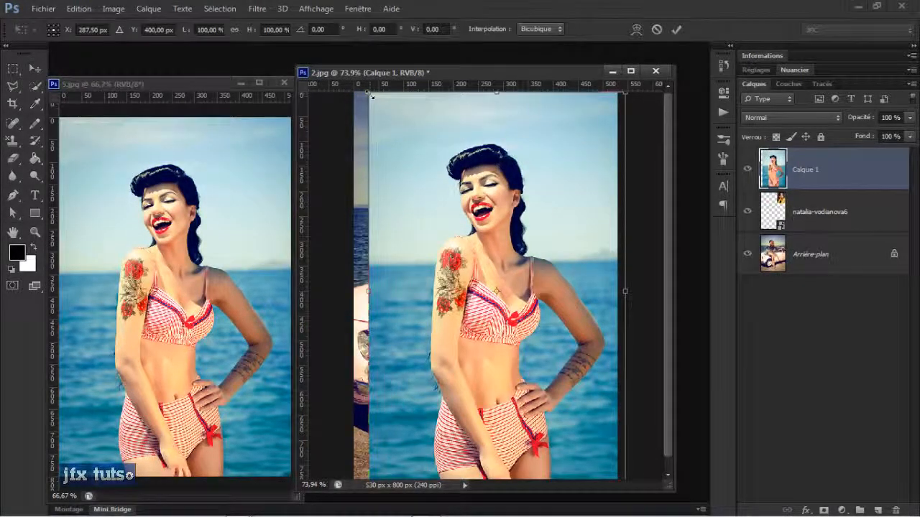
left_click_drag(370, 96, 499, 286)
key("Return")
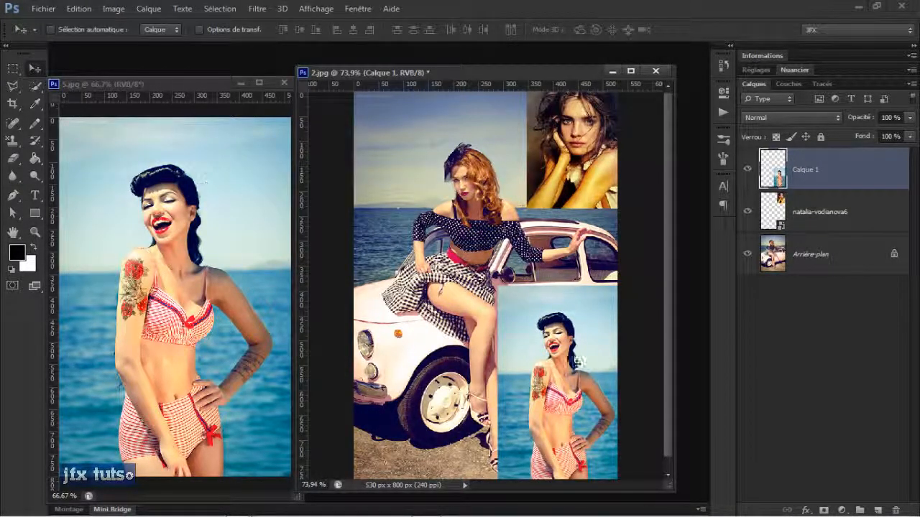
Step: Make 5.jpg the active document and convert its locked background into a regular layer
left_click(244, 223)
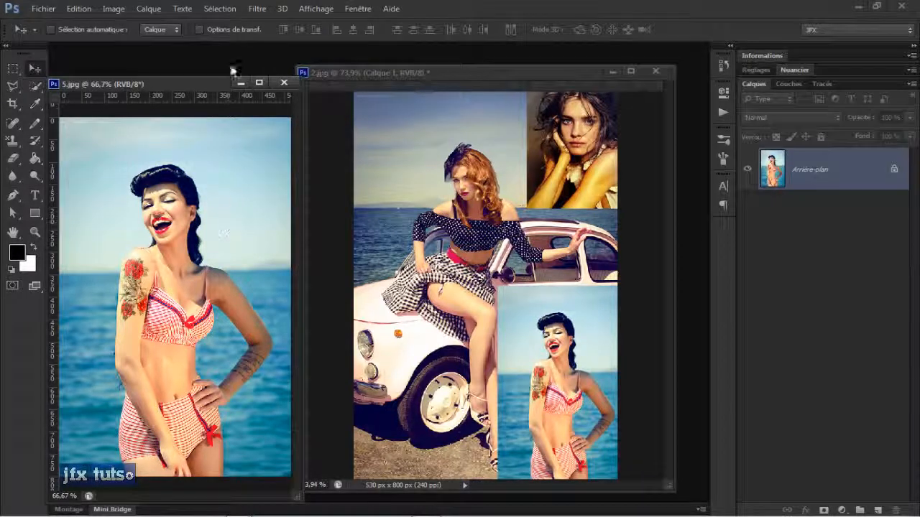
left_click(148, 10)
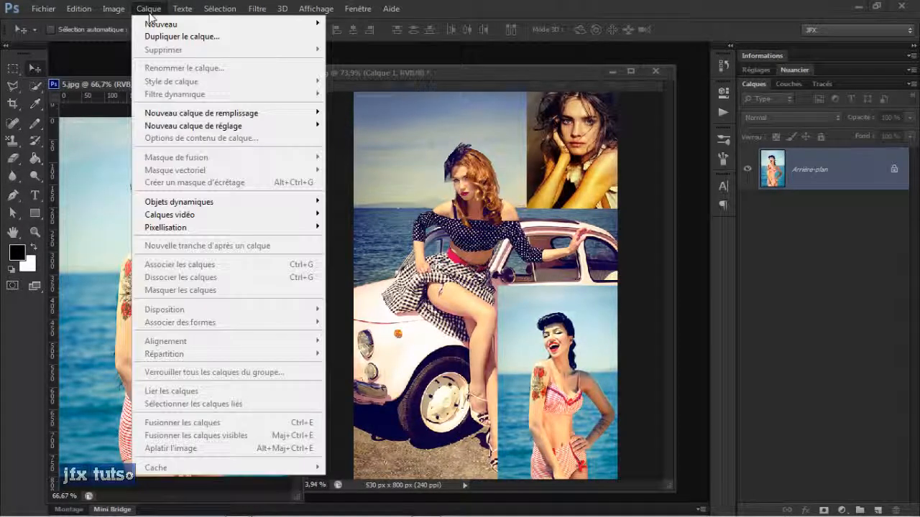
left_click(85, 177)
left_click(79, 9)
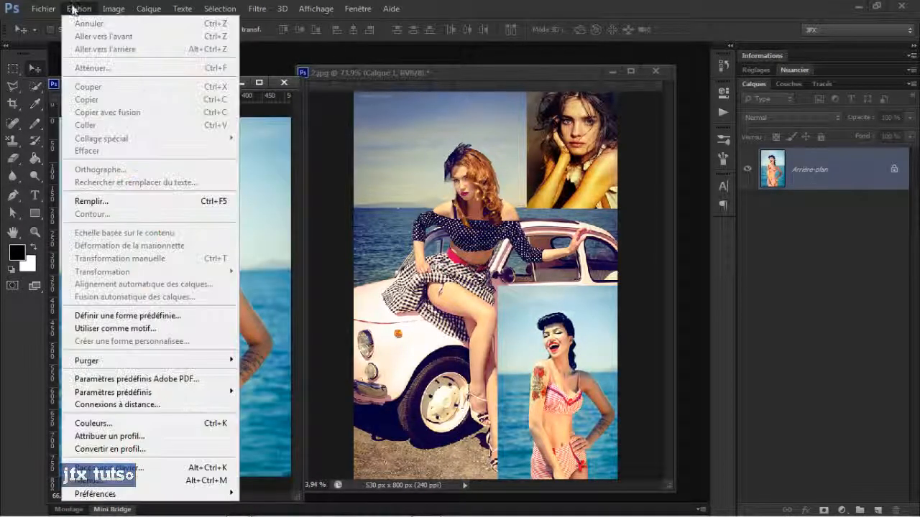
left_click(261, 230)
double_click(834, 172, "alt")
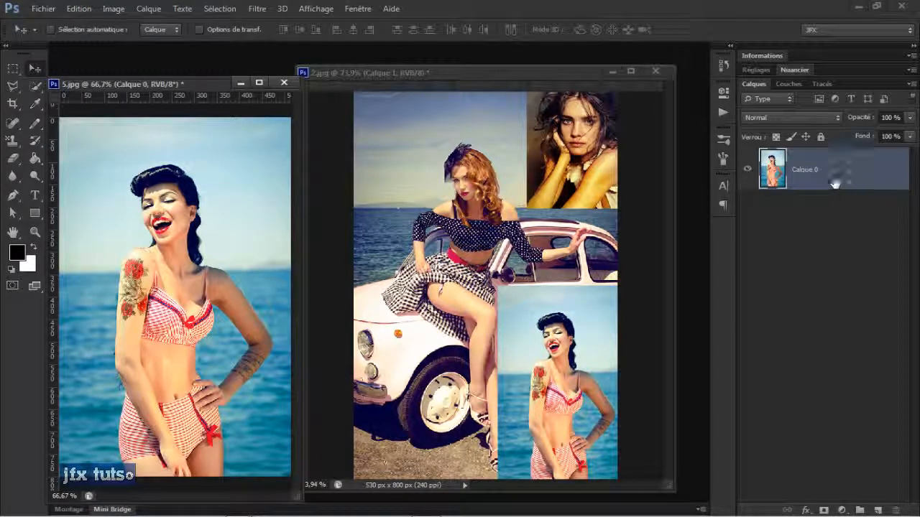
Step: Select the entire 5.jpg picture and copy it to the clipboard
left_click(80, 9)
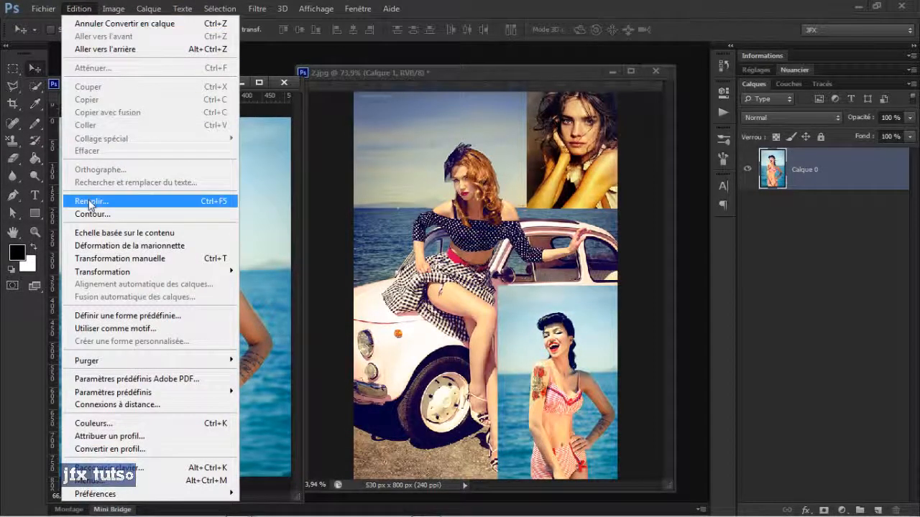
left_click(262, 162)
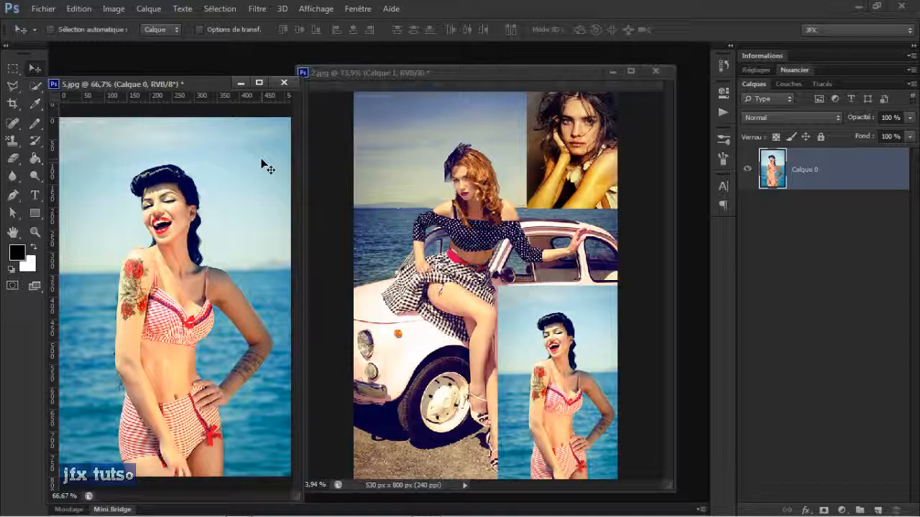
key("ctrl+a")
left_click(79, 9)
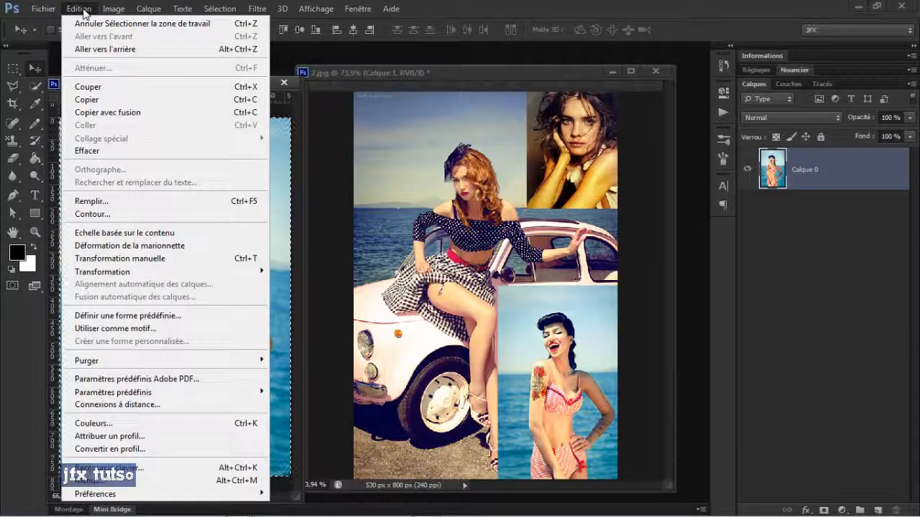
left_click(86, 99)
Step: In the 2.jpg document, hide the Calque 1 layer and paste the copied picture as a new layer
left_click(423, 141)
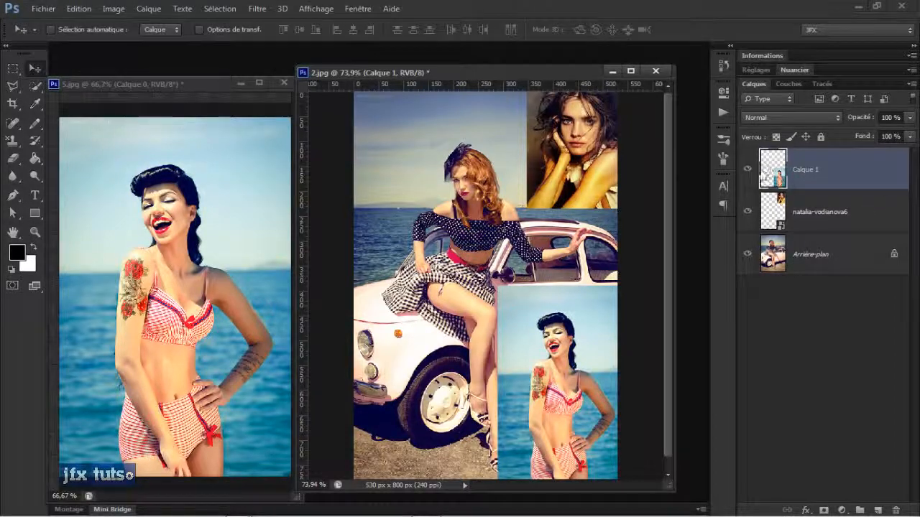
left_click(747, 169)
key("ctrl+v")
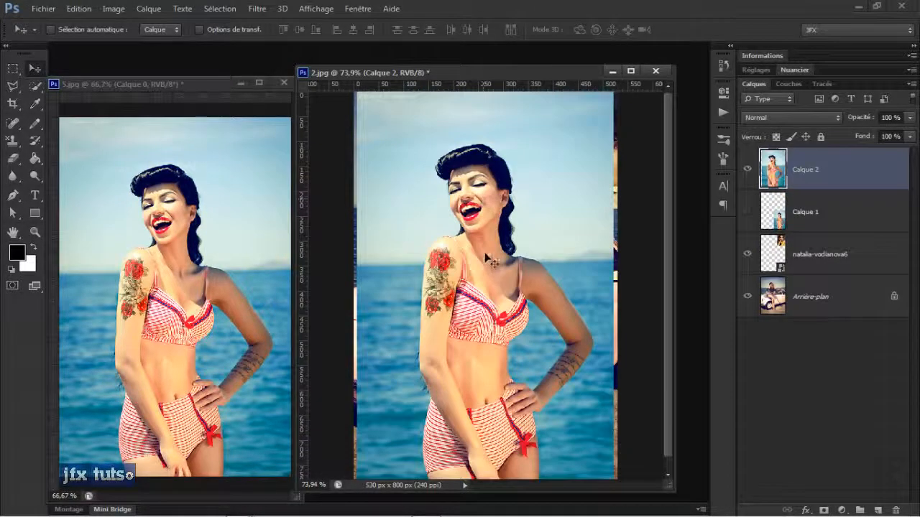
Step: Scale the pasted picture to about 46.6% width and 50.5% height in the car photo's lower-right corner and commit the transform
key("ctrl+t")
key("ctrl+0")
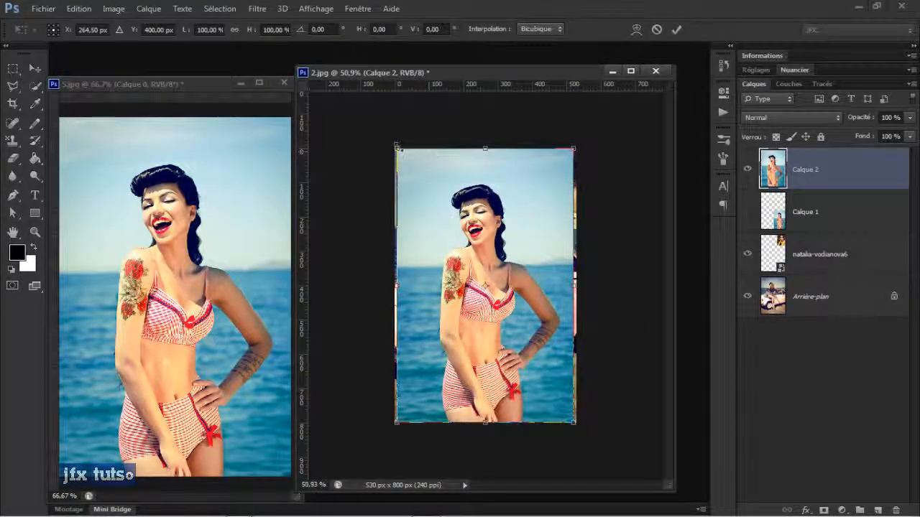
left_click_drag(396, 149, 491, 283)
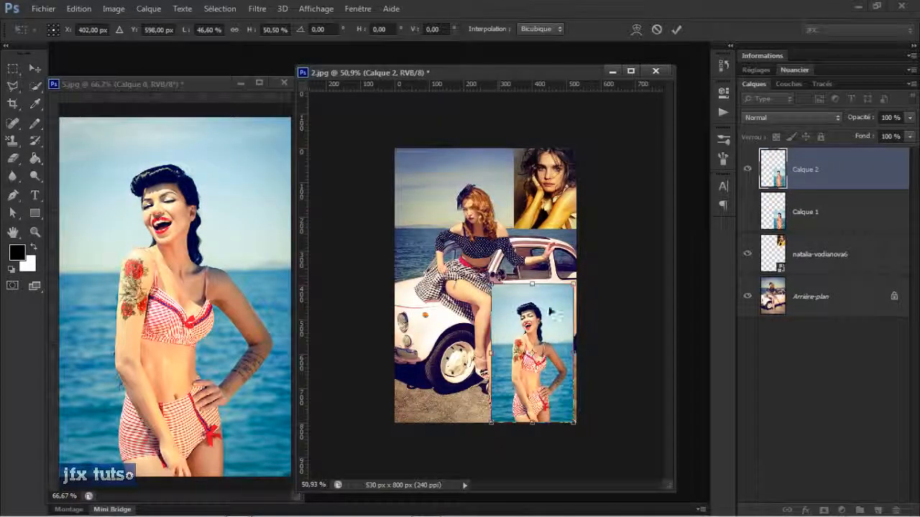
key("Return")
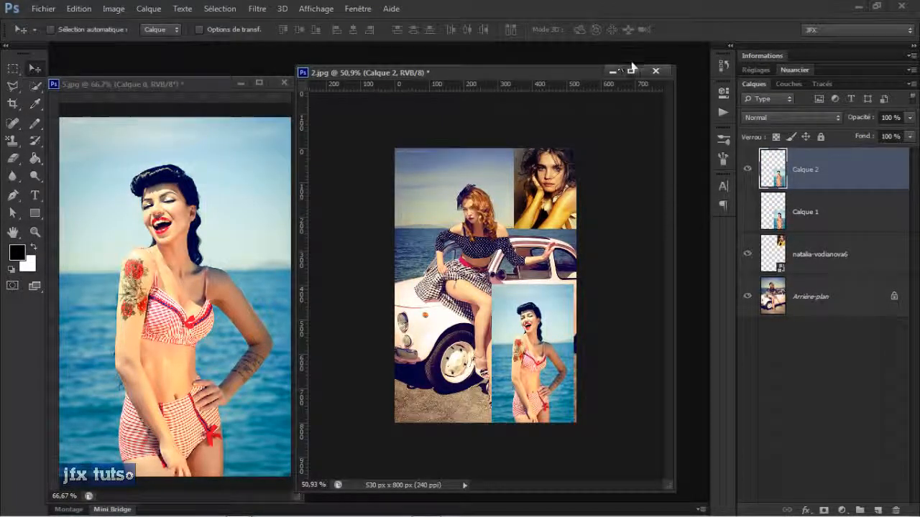
Step: Close the 2.jpg document and dock the floating 5.jpg window at the top of the workspace
left_click(655, 70)
left_click(500, 208)
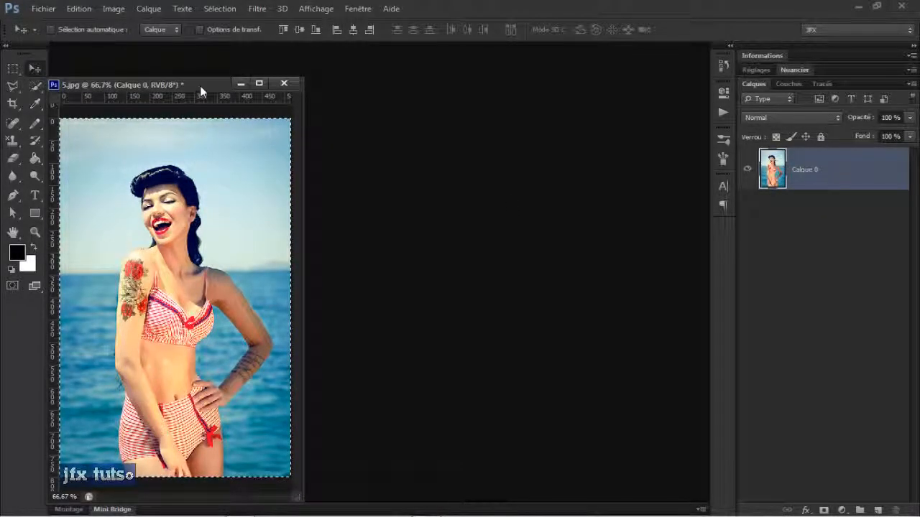
left_click_drag(200, 85, 253, 44)
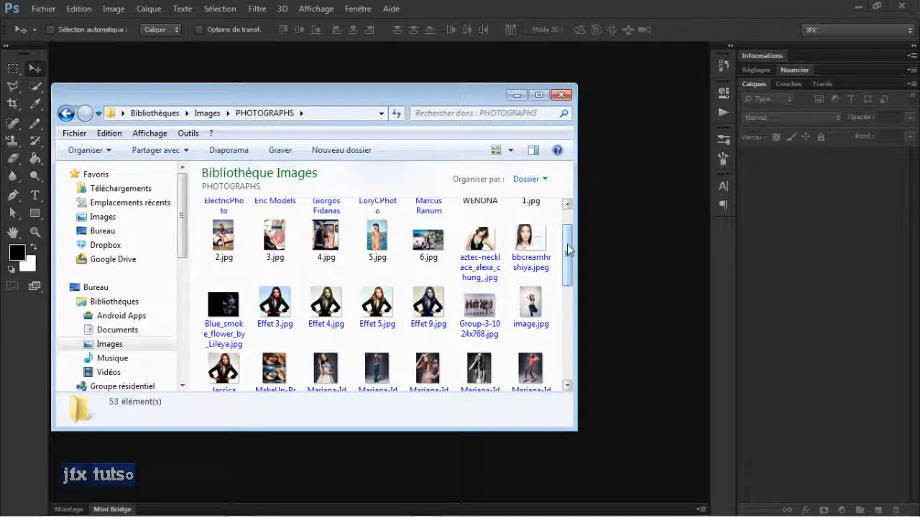
Step: Open Effet 9.jpg from the PHOTOGRAPHS folder in the empty Photoshop workspace and fit it to the window
scroll(569, 252, "down", 1)
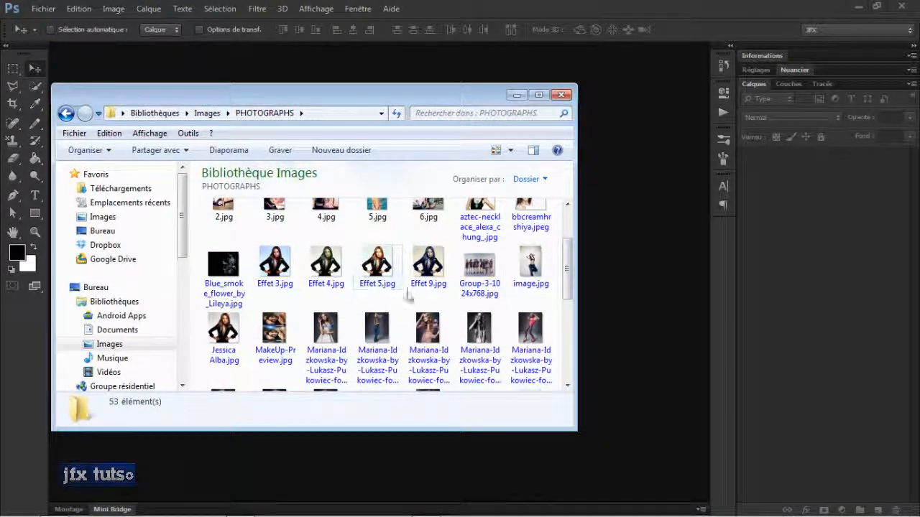
left_click(437, 267)
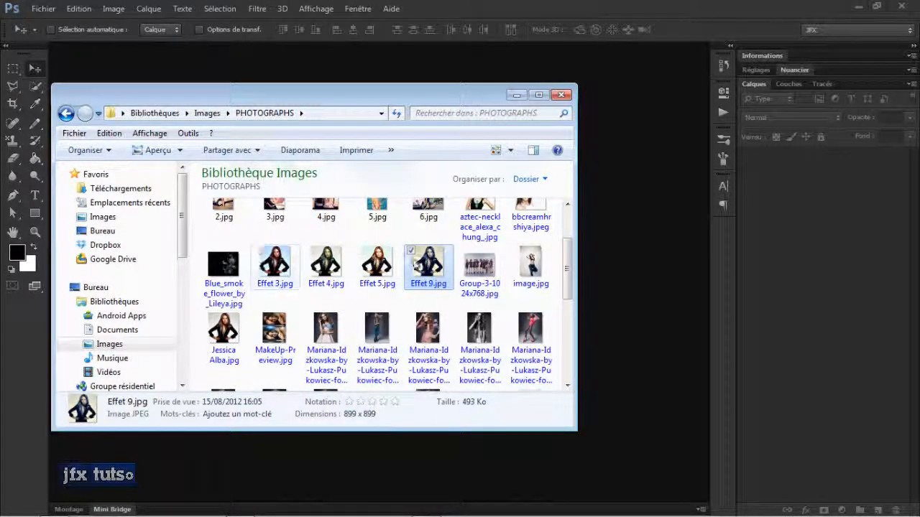
left_click_drag(435, 273, 624, 245)
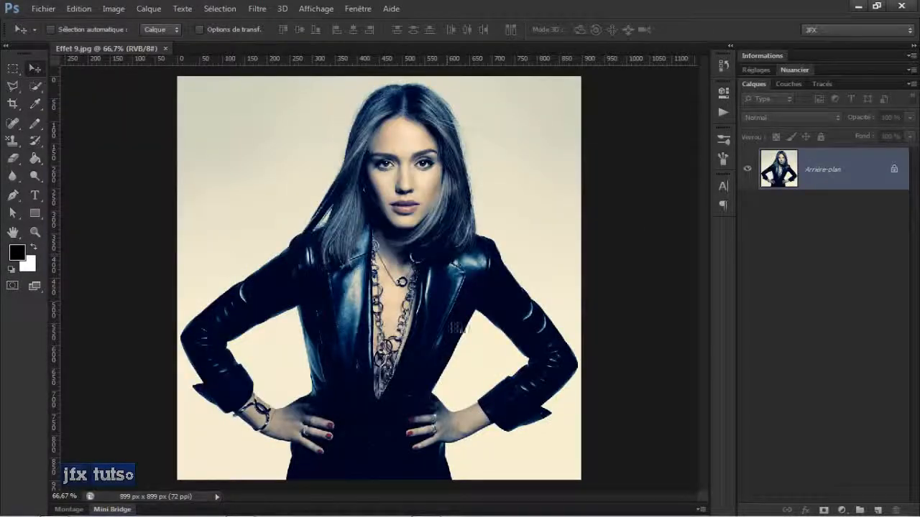
key("ctrl+0")
scroll(333, 365, "up", 4)
key("ctrl+0")
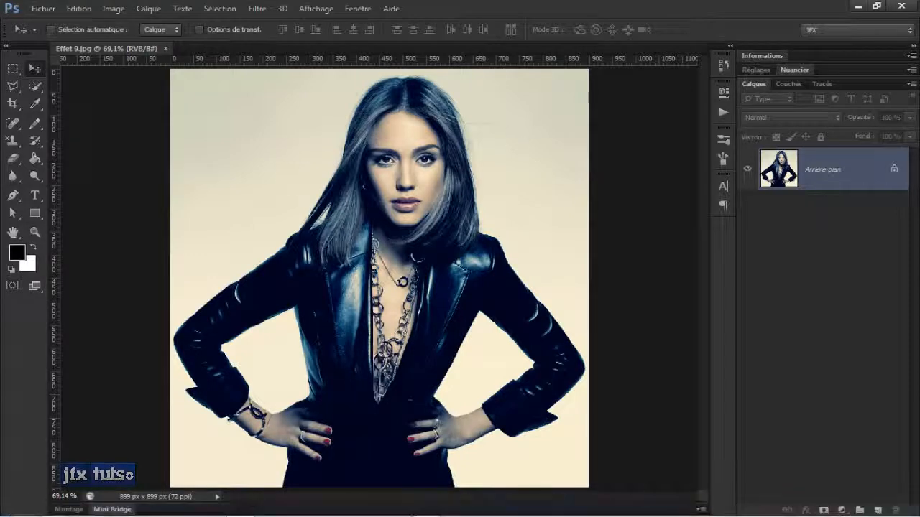
Step: Place Effet 4.jpg from the PHOTOGRAPHS folder into Effet 9.jpg, scaled proportionally to about 390 px in the lower-left corner, and commit it
left_click(54, 508)
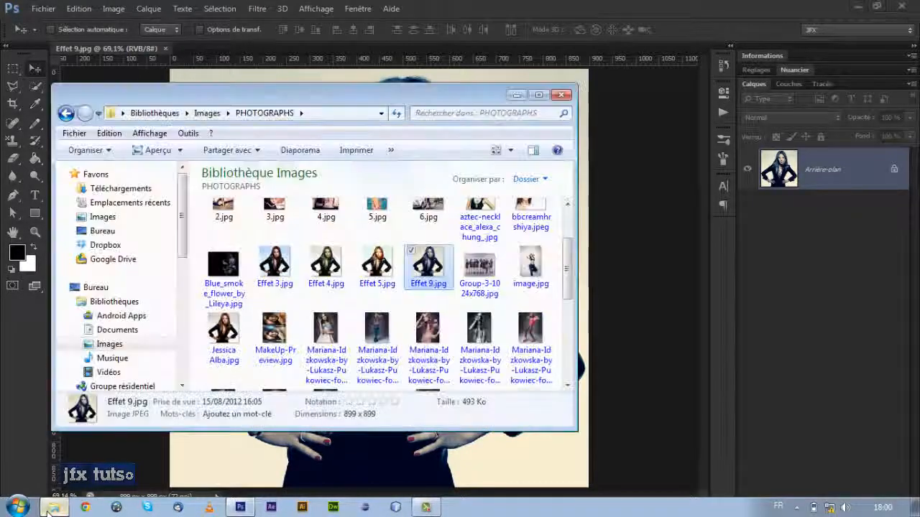
left_click_drag(326, 267, 626, 271)
scroll(518, 260, "down", 2)
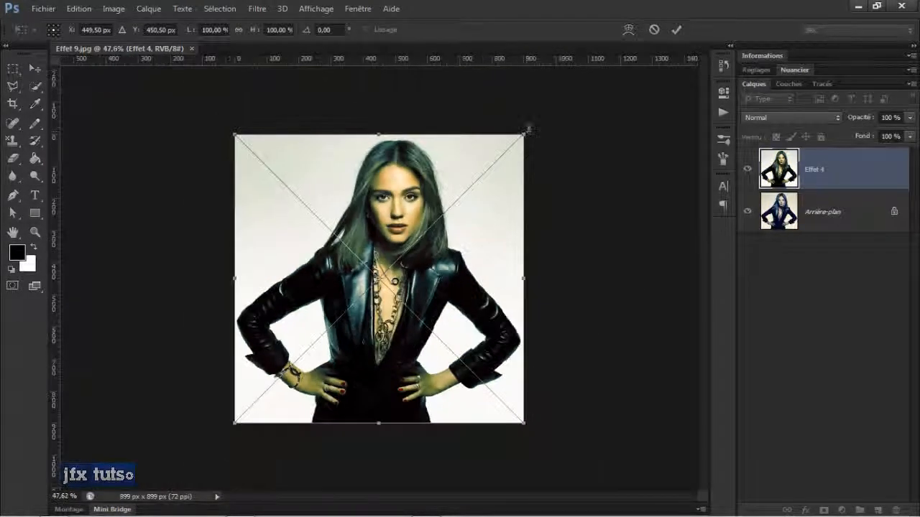
left_click_drag(524, 135, 359, 299)
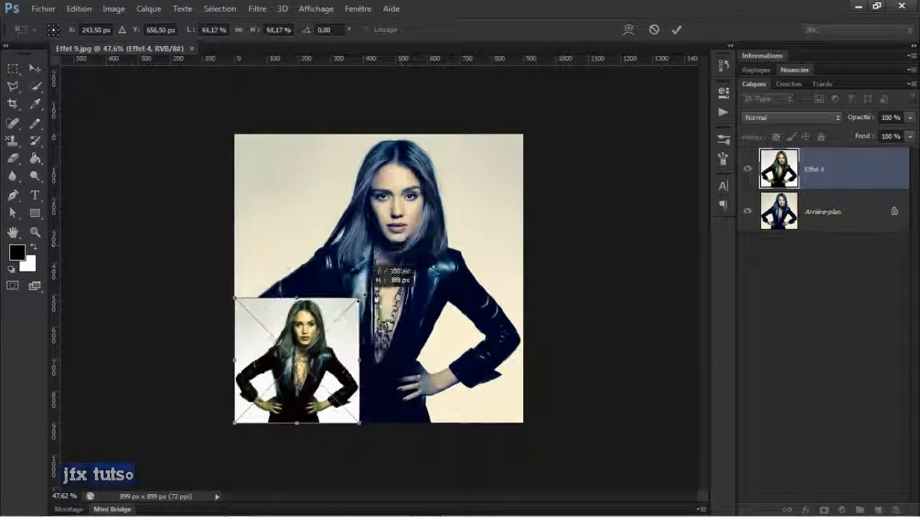
key("Return")
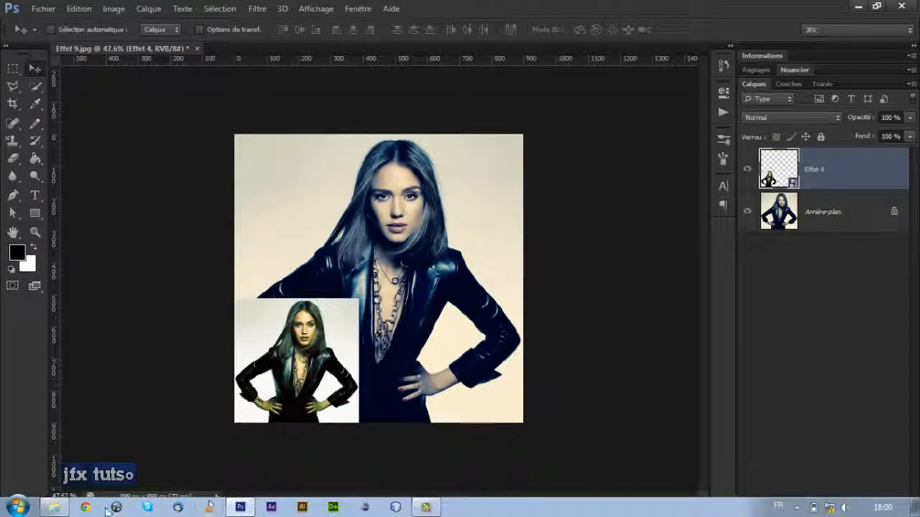
Step: Open Effet 3.jpg from the PHOTOGRAPHS folder as a separate tabbed document beside Effet 9.jpg
left_click(242, 505)
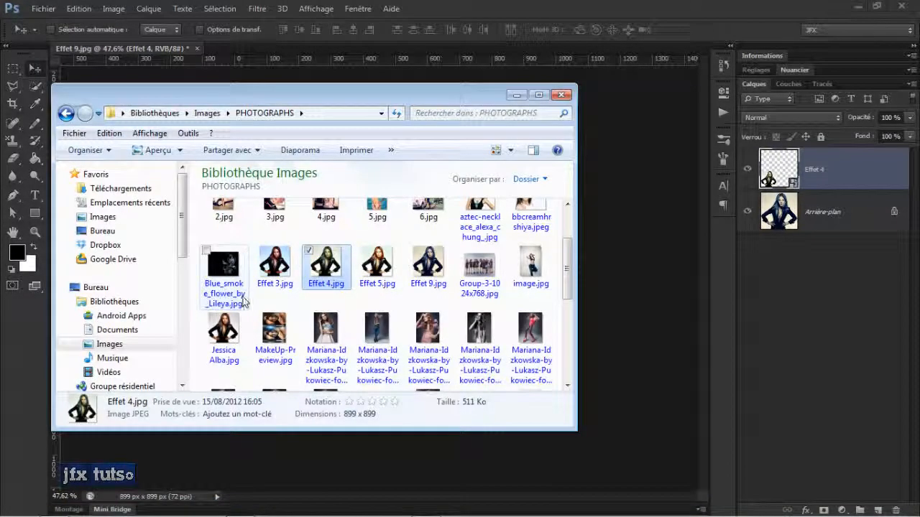
left_click(274, 276)
left_click_drag(273, 276, 248, 50)
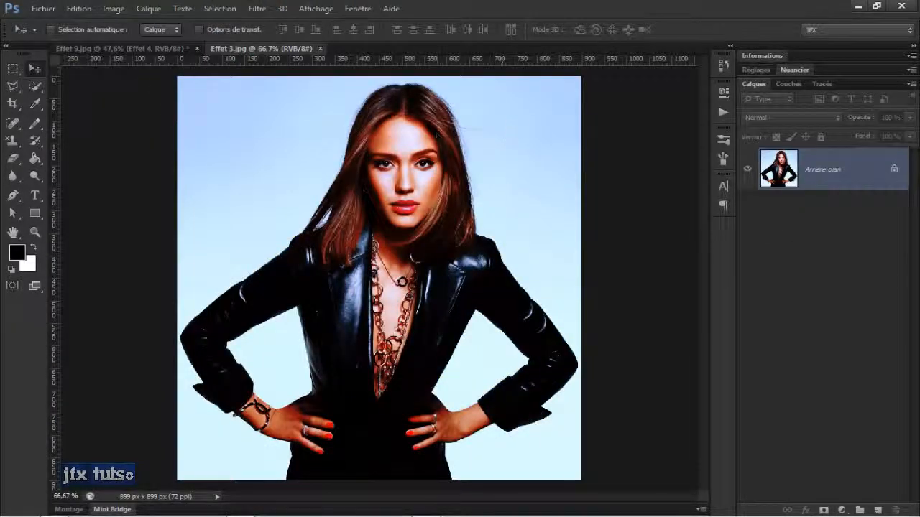